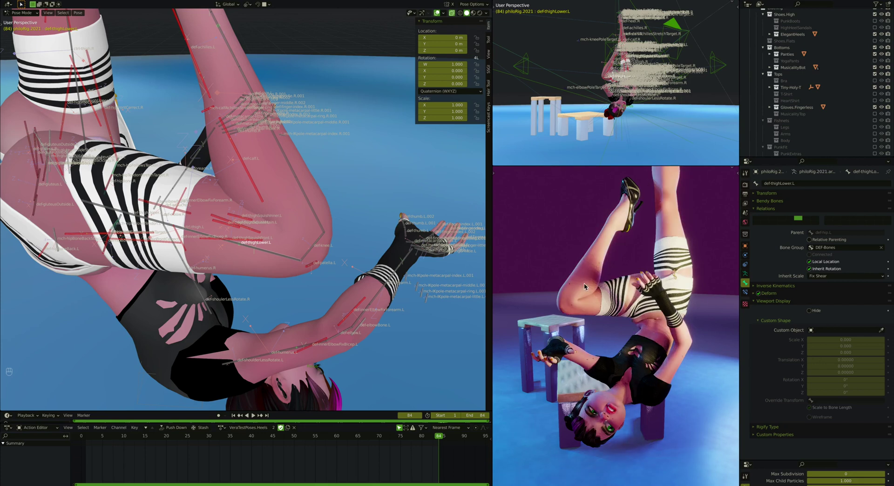
Examine the upside-down pose and its bent left leg from several angles in the rig view and the character preview
super+scroll(318, 302, down, 5)
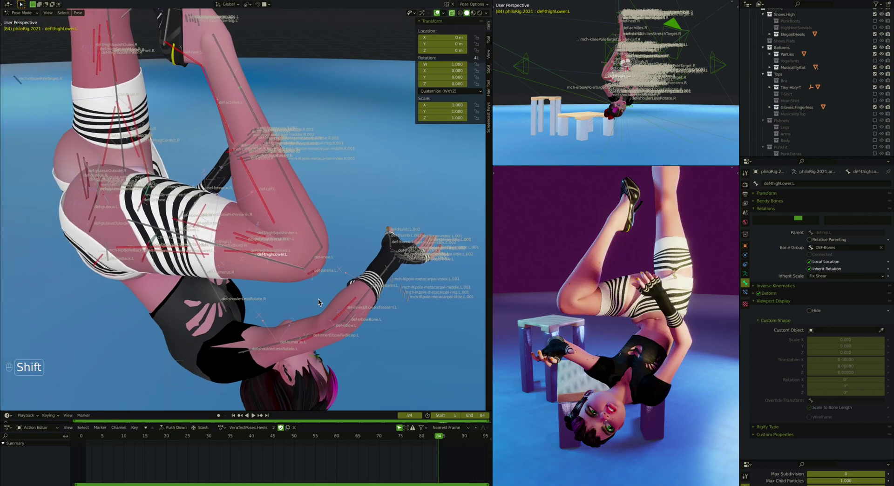
shift+scroll(318, 302, down, 3)
scroll(319, 302, down, 5)
scroll(319, 302, right, 10)
scroll(319, 302, left, 4)
scroll(319, 302, up, 3)
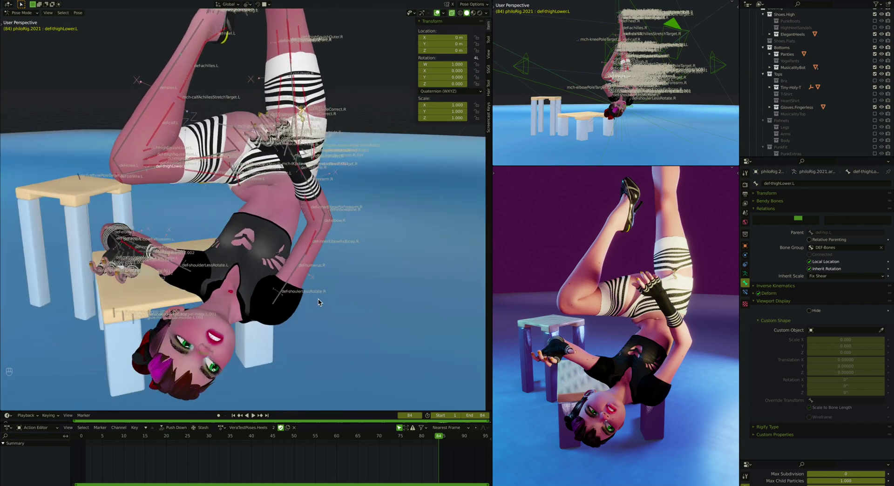
middle_drag(507, 369, 636, 311)
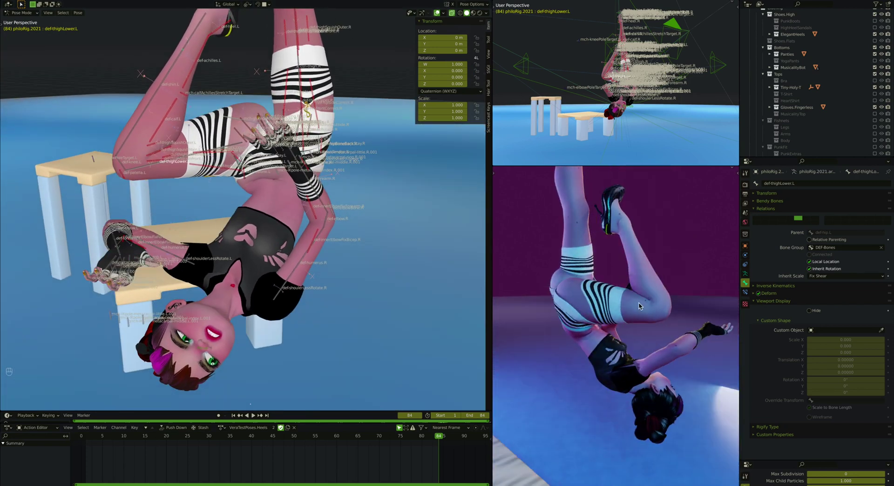
shift+scroll(639, 301, up, 2)
super+scroll(639, 302, up, 4)
scroll(639, 301, right, 10)
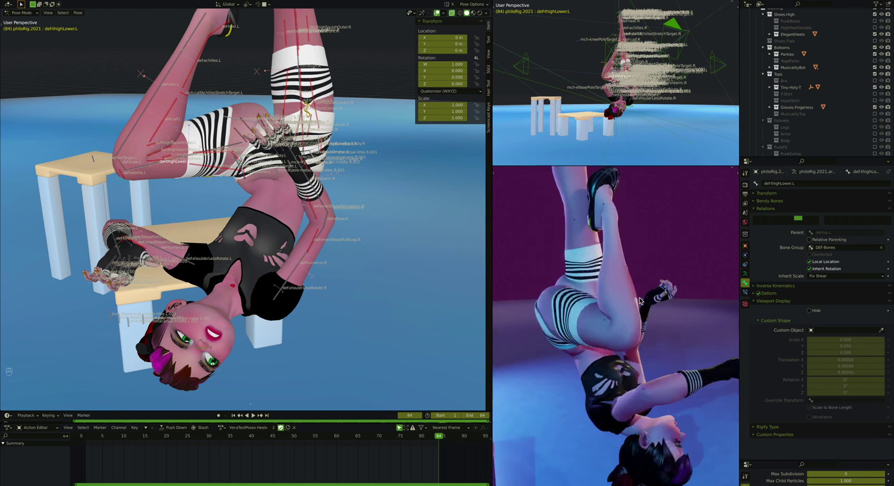
super+scroll(640, 302, down, 5)
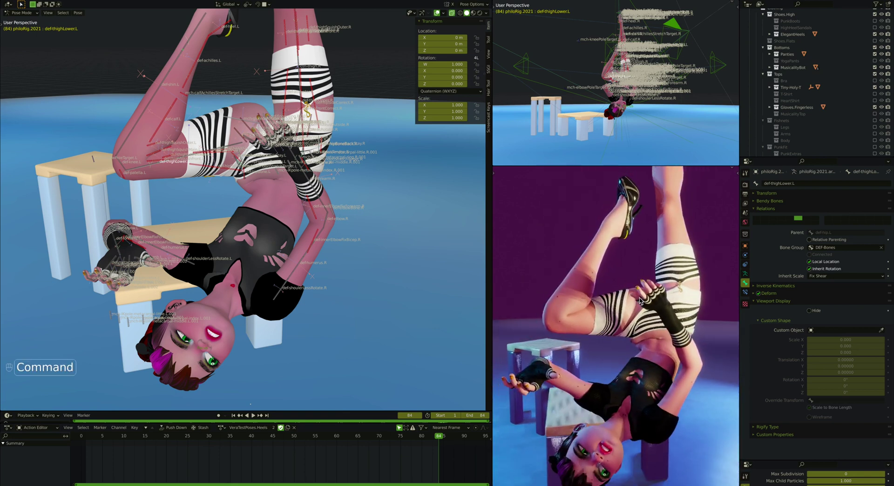
scroll(640, 301, up, 2)
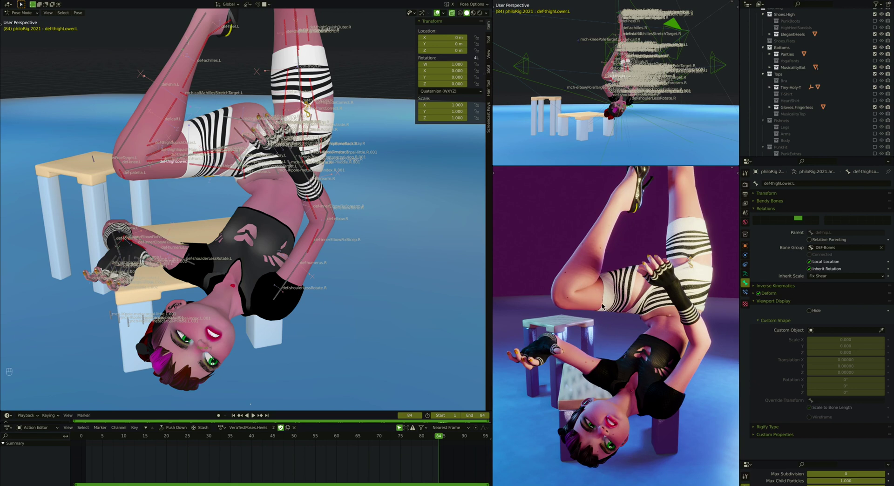
middle_drag(201, 188, 201, 188)
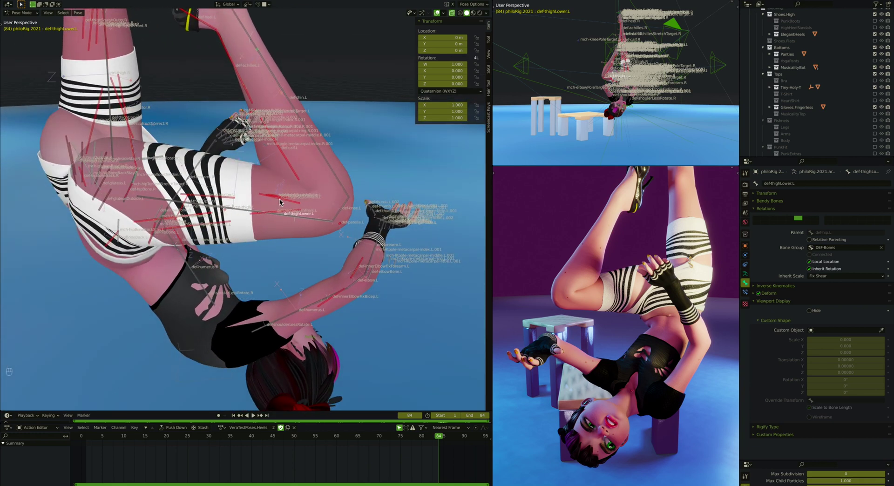
Select the left calf bone, then the left patella bone, to inspect them around the bent knee
middle_drag(279, 201, 279, 202)
click(249, 218)
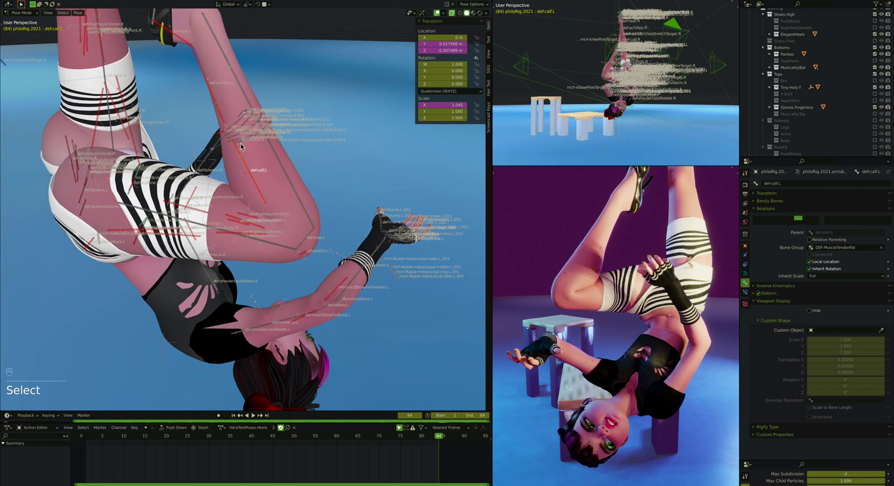
middle_drag(251, 227, 270, 225)
click(308, 216)
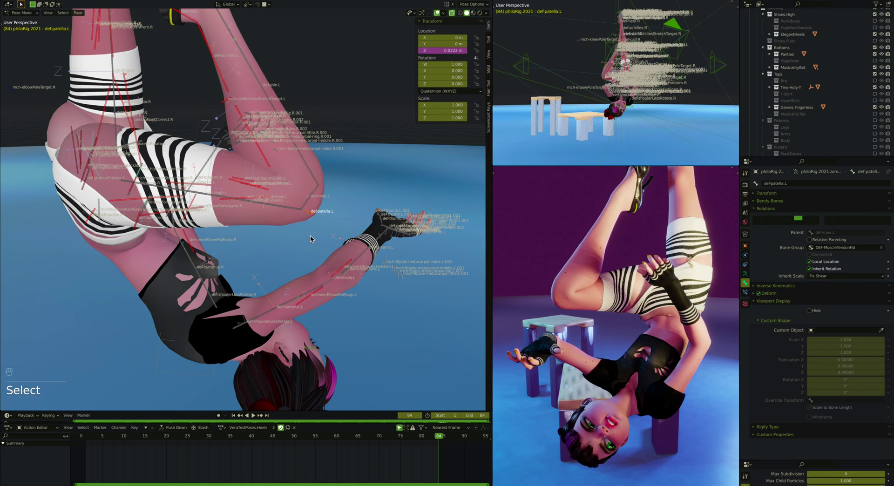
super+scroll(291, 219, down, 2)
middle_drag(292, 219, 292, 219)
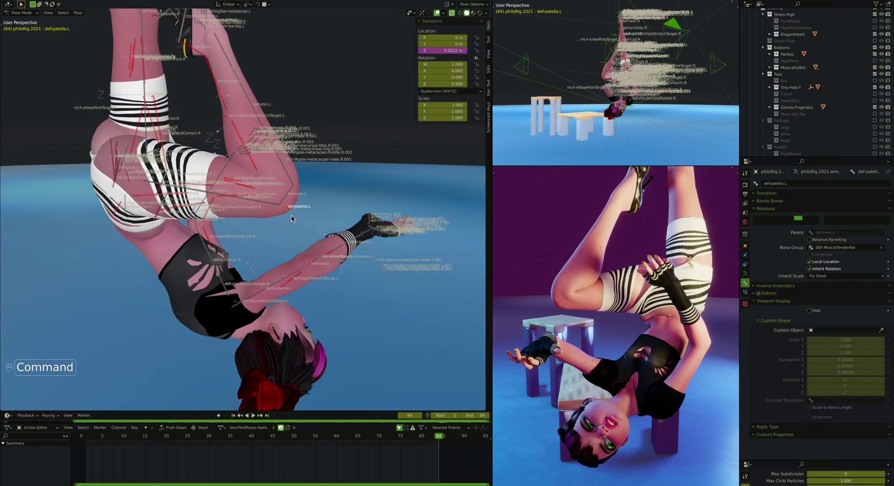
key(super+Tab)
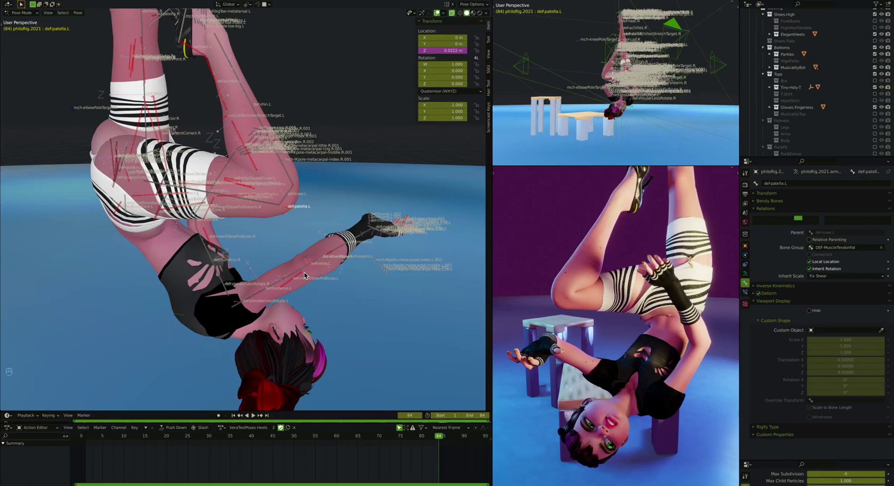
Get closer to the bent left knee in the rig view and switch the large character preview out of rendered shading
scroll(265, 225, down, 5)
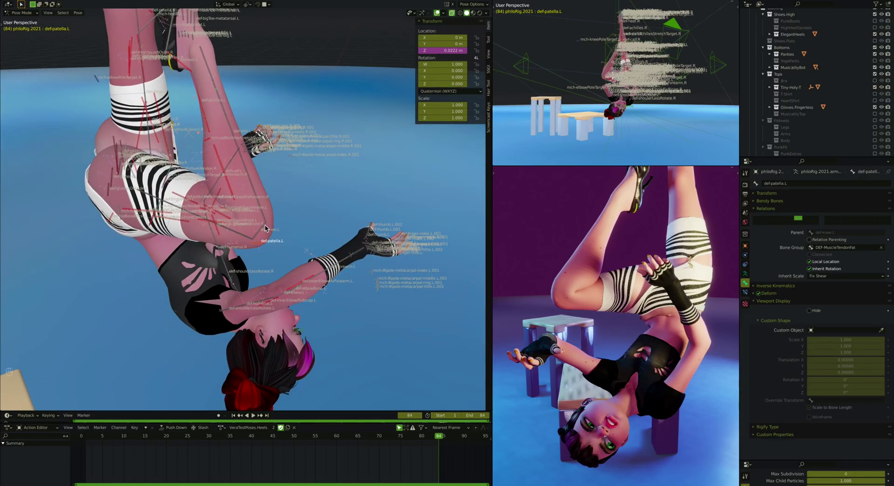
super+scroll(246, 223, up, 4)
scroll(246, 222, left, 2)
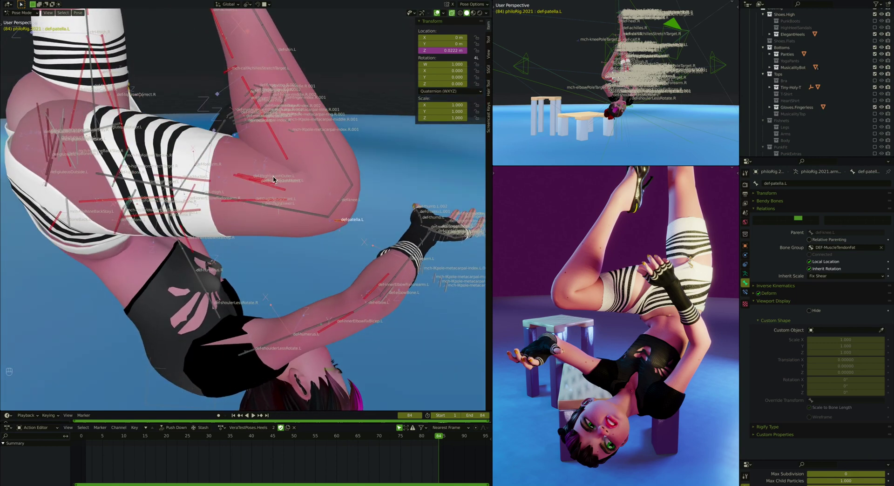
super+scroll(273, 180, up, 3)
shift+scroll(274, 180, up, 2)
scroll(274, 179, left, 3)
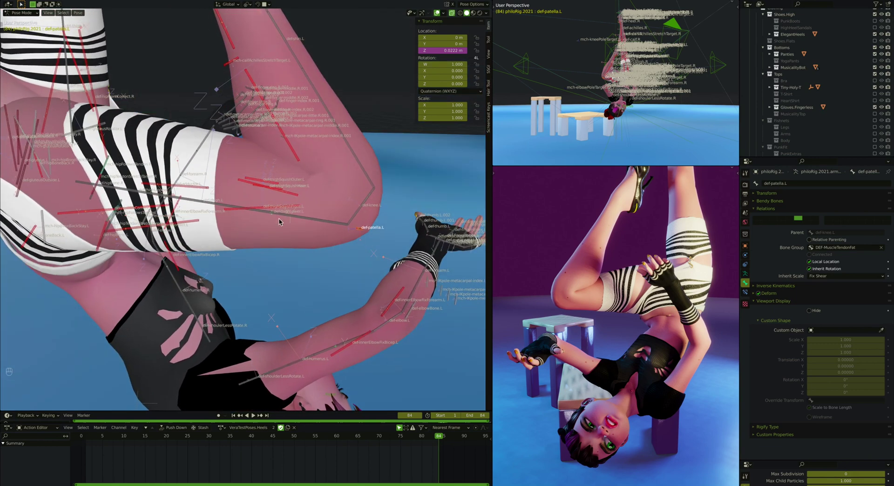
key(z)
click(569, 325)
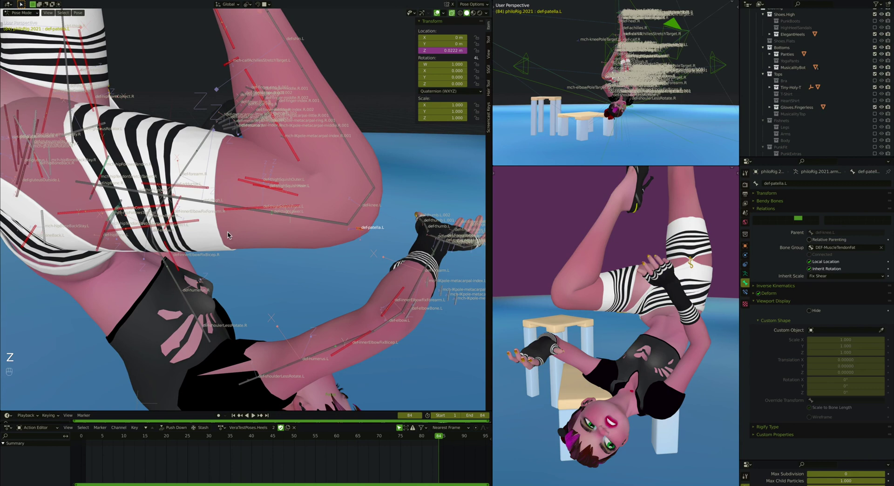
Select the ctrl-thigh.L bone, then def-thighLower.L, and show the bone constraints of def-thighLower.L
click(197, 205)
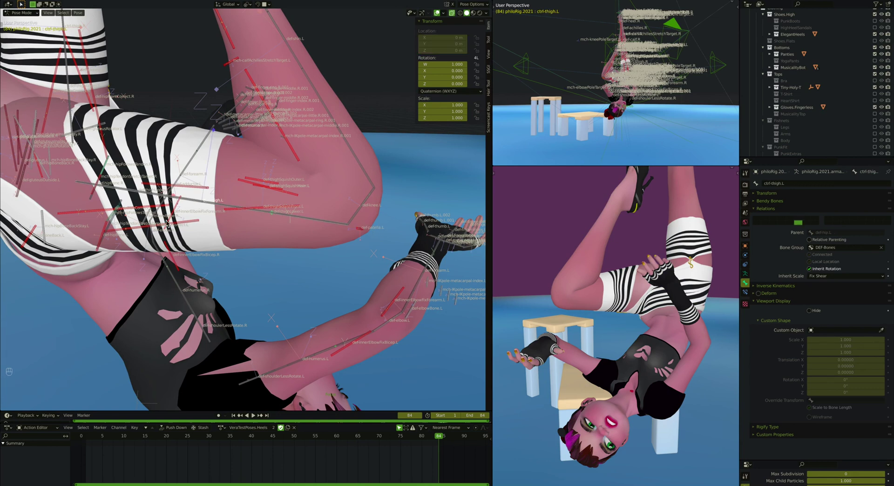
middle_drag(230, 220, 203, 232)
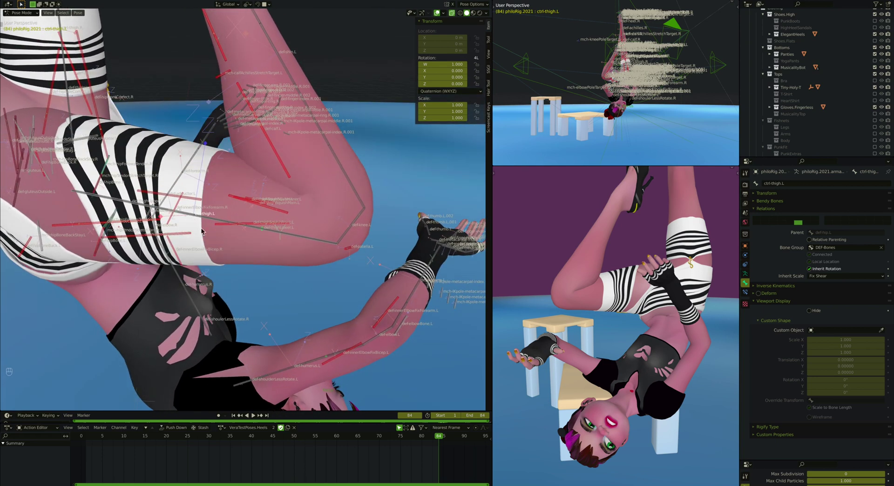
click(293, 238)
key(d)
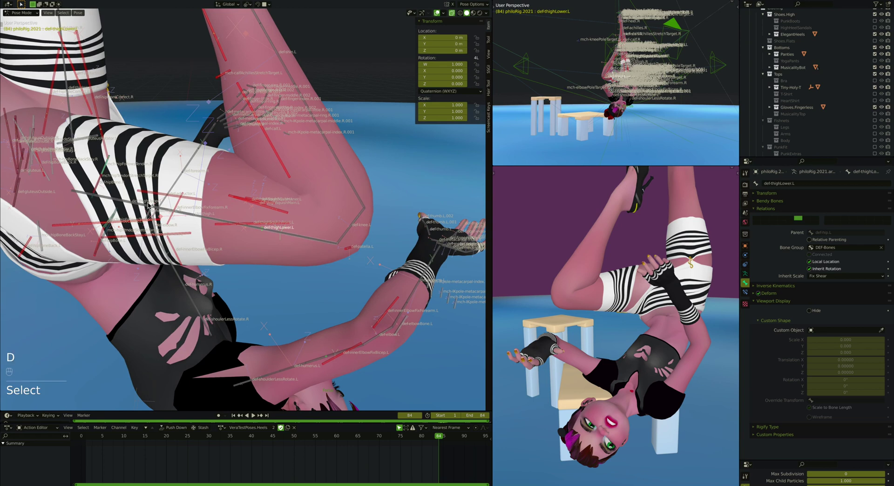
super+scroll(247, 227, up, 3)
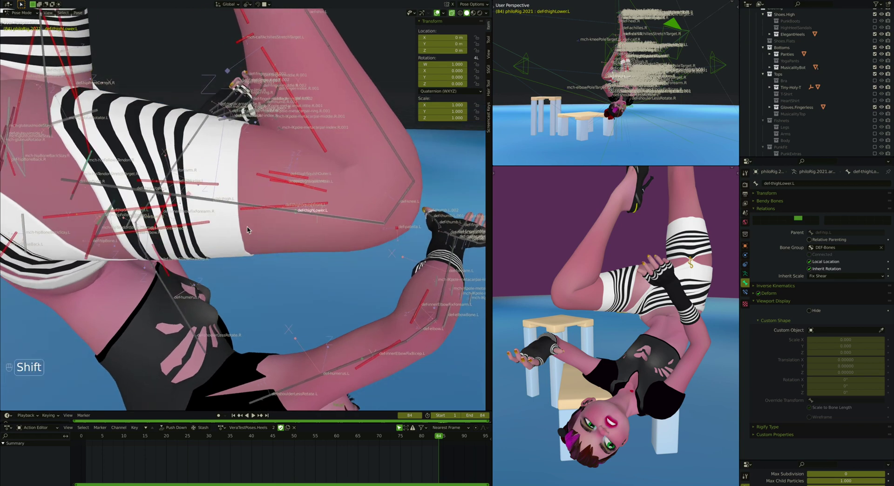
shift+scroll(247, 226, up, 2)
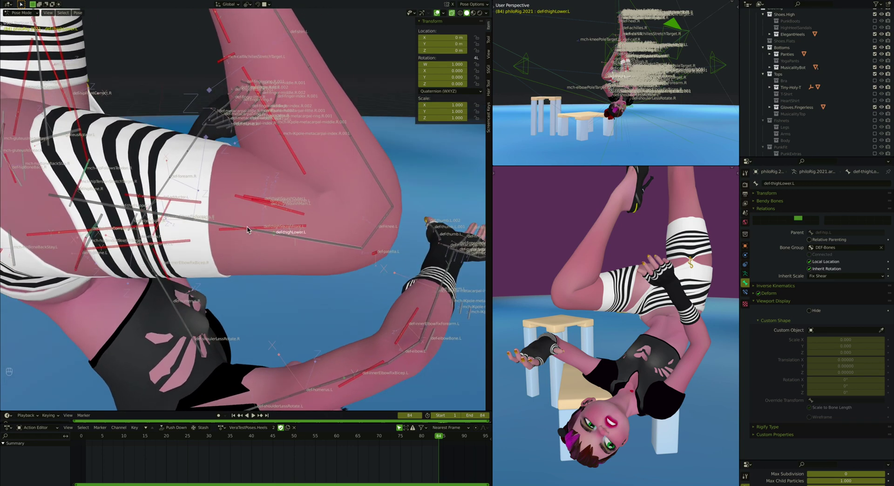
click(745, 293)
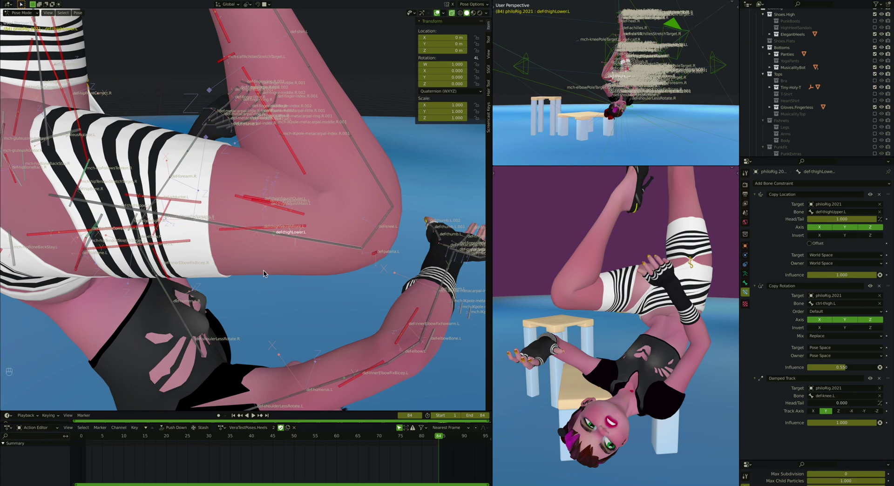
Select def-thighSquishMain.L to show its constraints and inspect the bone behind the bent left knee
middle_drag(279, 240, 282, 220)
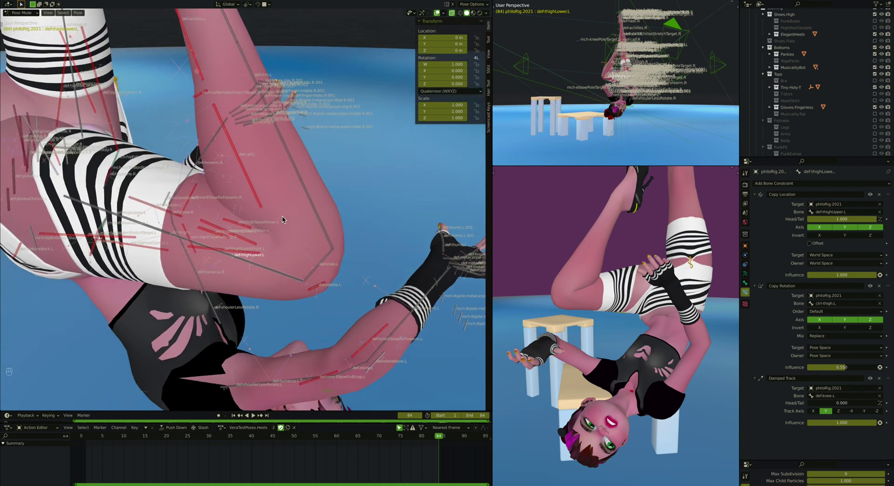
click(255, 241)
scroll(241, 239, up, 5)
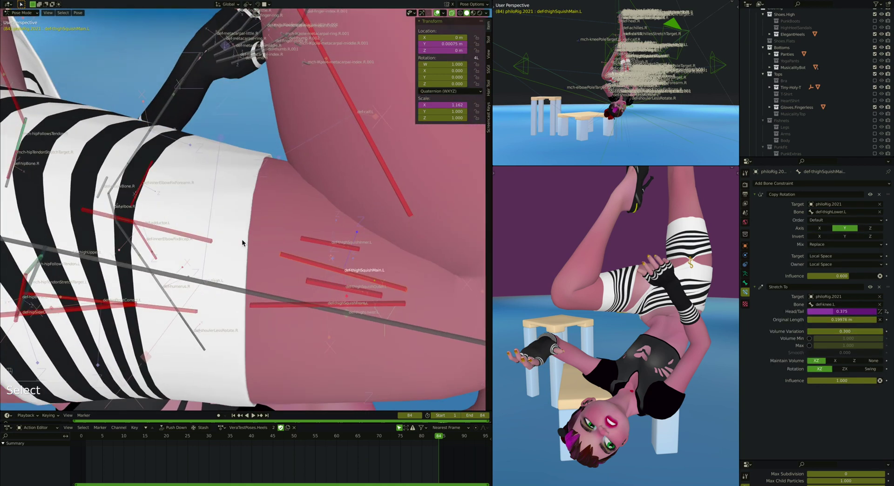
middle_drag(241, 239, 351, 263)
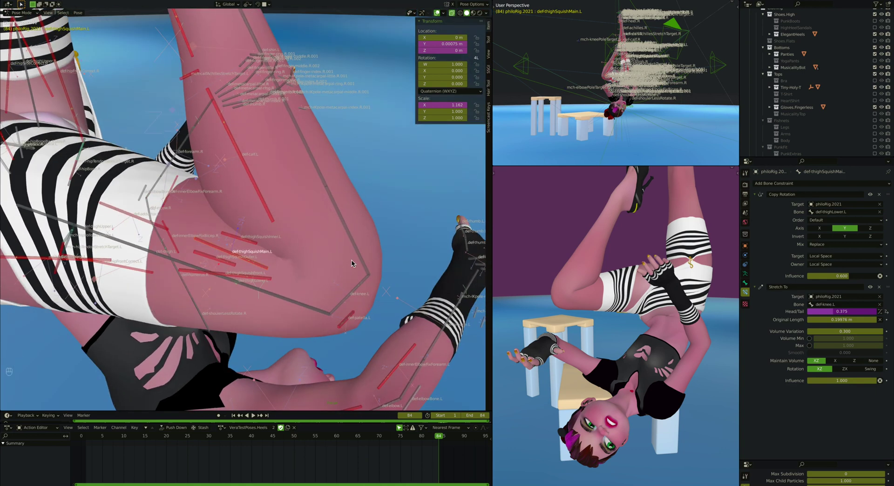
shift+middle_drag(250, 277, 243, 276)
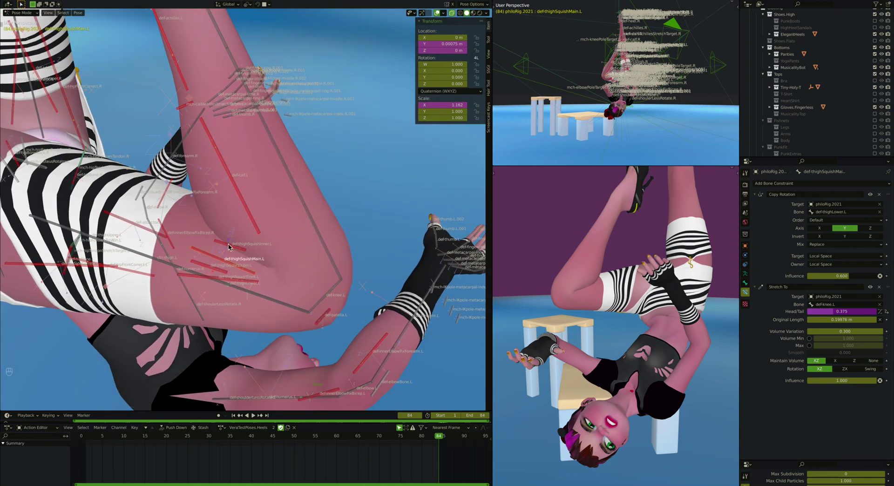
Select the outer, front and inner left thigh squish bones together, then only def-thighSquishMain.L
click(214, 270)
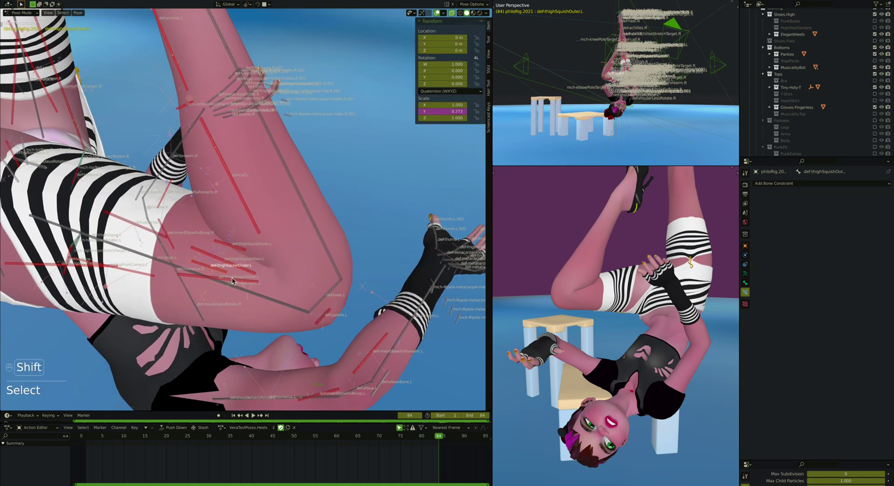
shift+click(221, 278)
shift+click(234, 245)
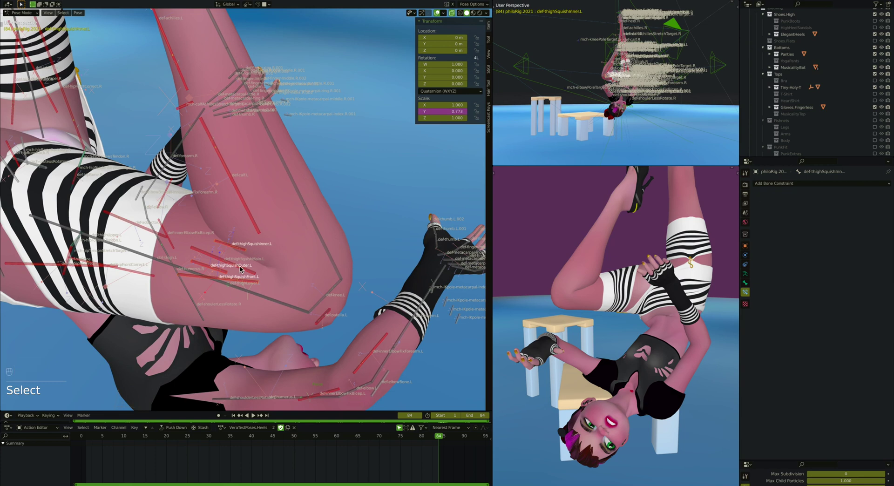
click(241, 270)
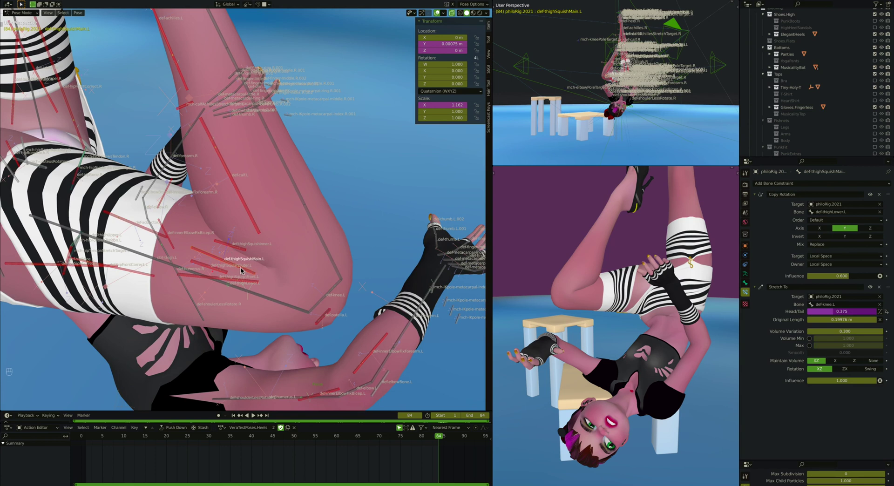
scroll(337, 190, down, 3)
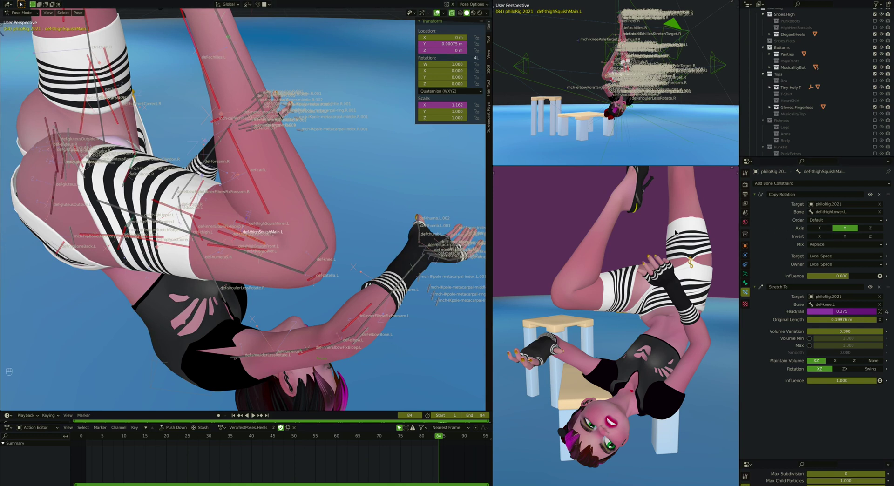
Go back three frames to the seated pose at frame 81 and view its folded left leg in the character preview
key(Left)
key(Left)
key(Left)
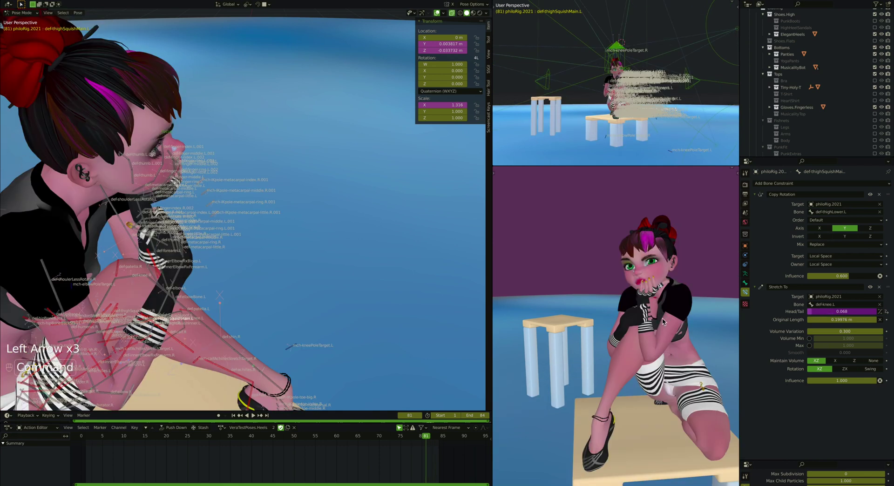
middle_drag(675, 252, 667, 423)
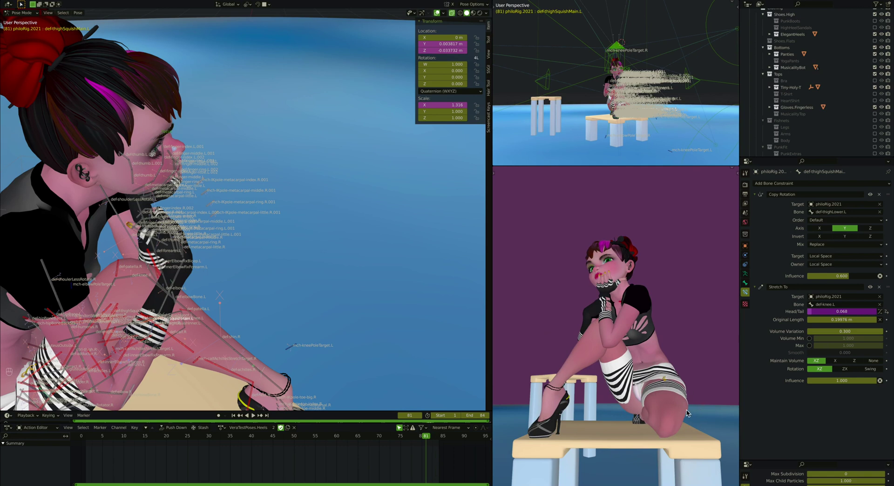
middle_drag(688, 414, 665, 398)
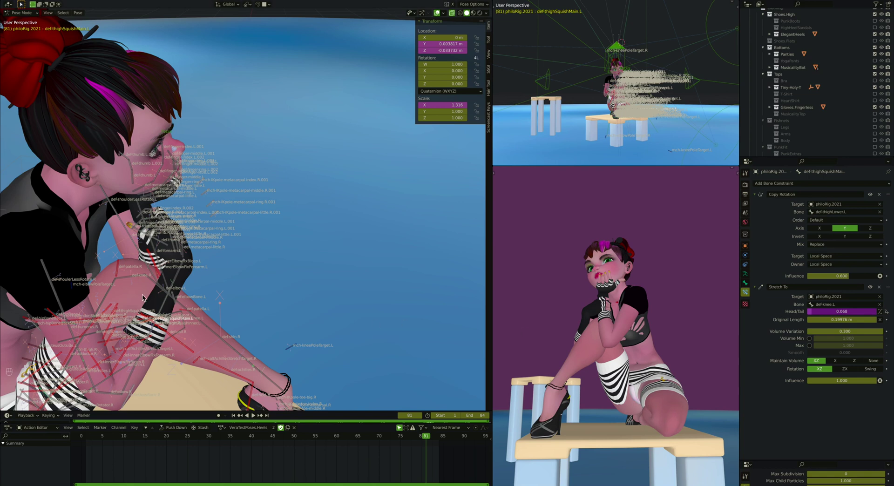
Examine the squish bones of the folded left thigh and knee up close in the rig view from several angles
super+middle_drag(201, 253, 156, 307)
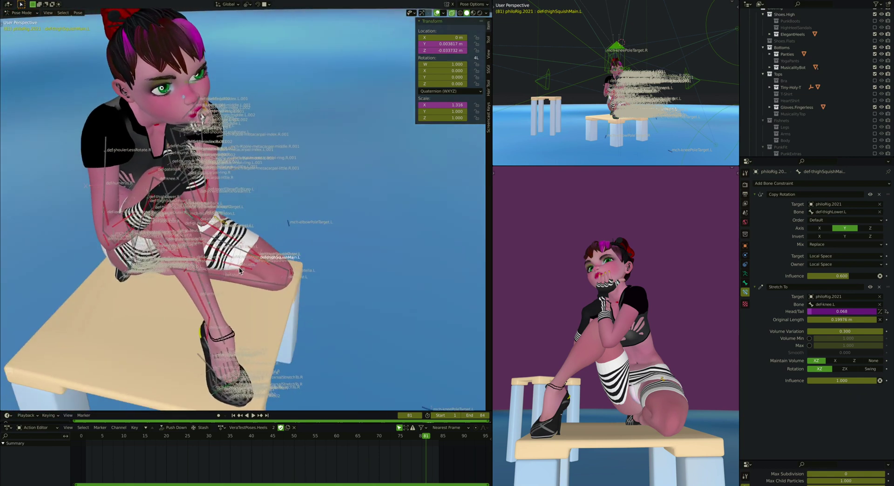
super+middle_drag(259, 279, 221, 256)
shift+scroll(261, 256, left, 3)
scroll(243, 268, up, 3)
super+scroll(241, 269, up, 3)
scroll(242, 269, up, 5)
shift+scroll(242, 270, up, 4)
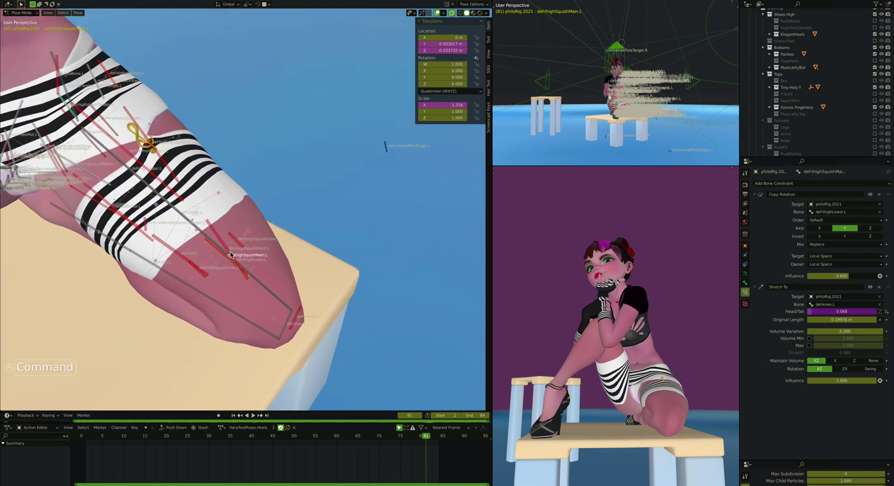
super+scroll(231, 252, down, 3)
scroll(230, 251, right, 6)
shift+scroll(230, 252, down, 4)
middle_drag(230, 255, 246, 213)
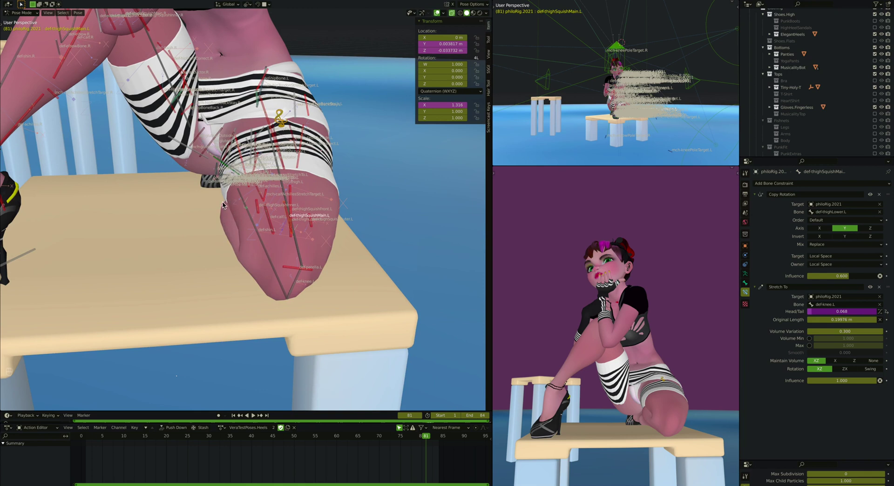
Examine the folded left thigh and knee around their squish bones in the rig view, and close up in the character preview
middle_drag(275, 216, 268, 205)
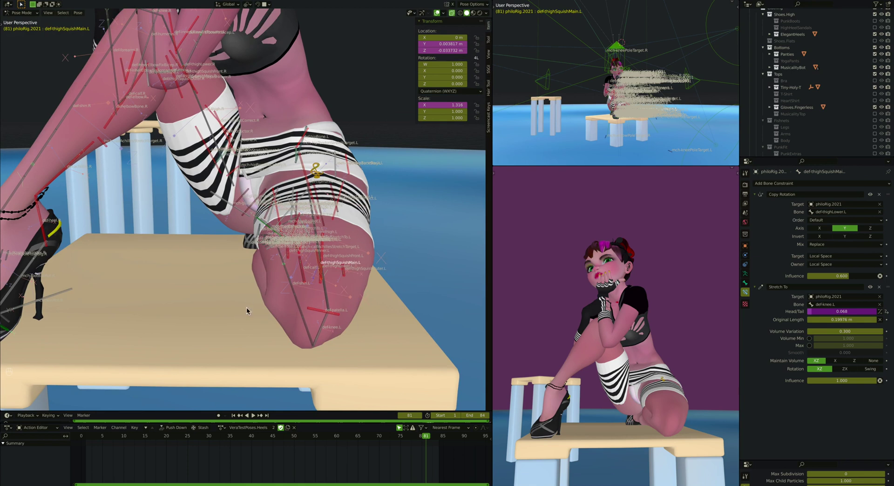
middle_drag(317, 259, 245, 228)
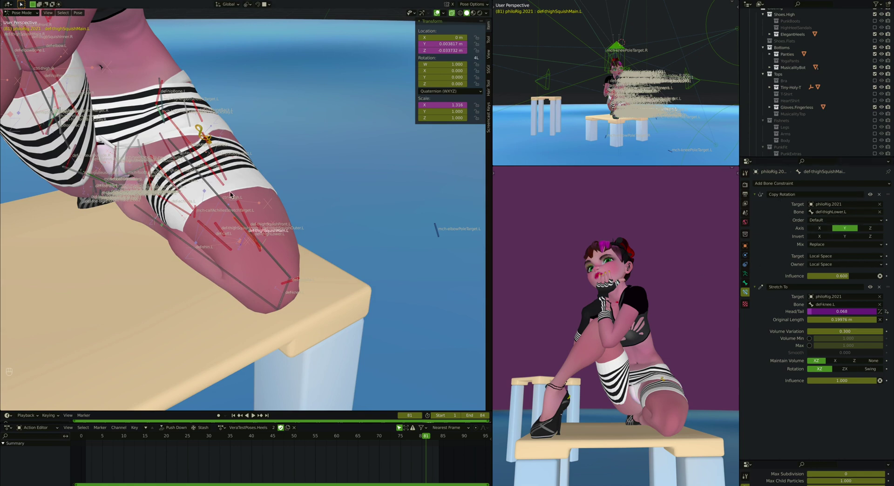
middle_drag(247, 241, 247, 241)
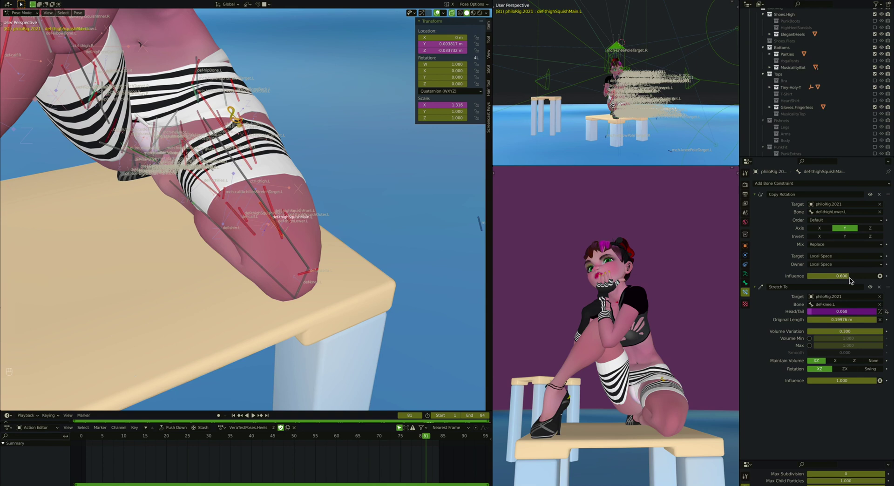
mouse_move(849, 278)
mouse_down()
mouse_move(806, 276)
mouse_move(860, 277)
mouse_move(852, 279)
mouse_up()
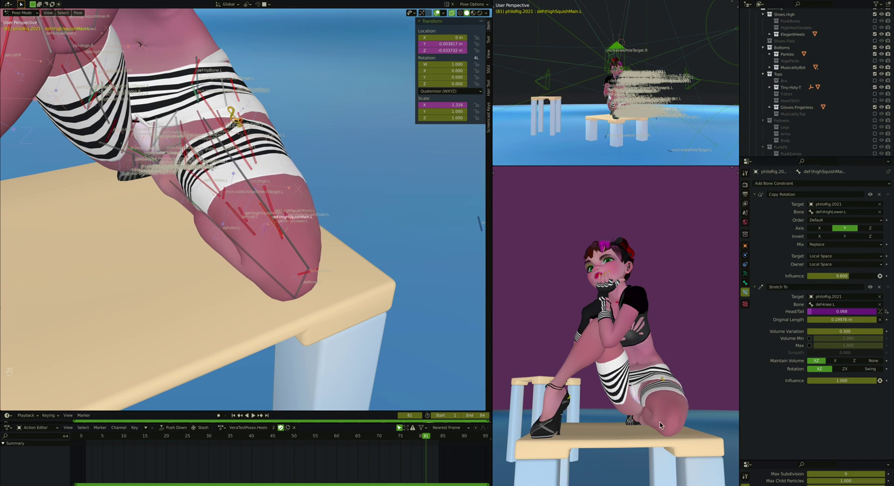
super+scroll(663, 394, up, 2)
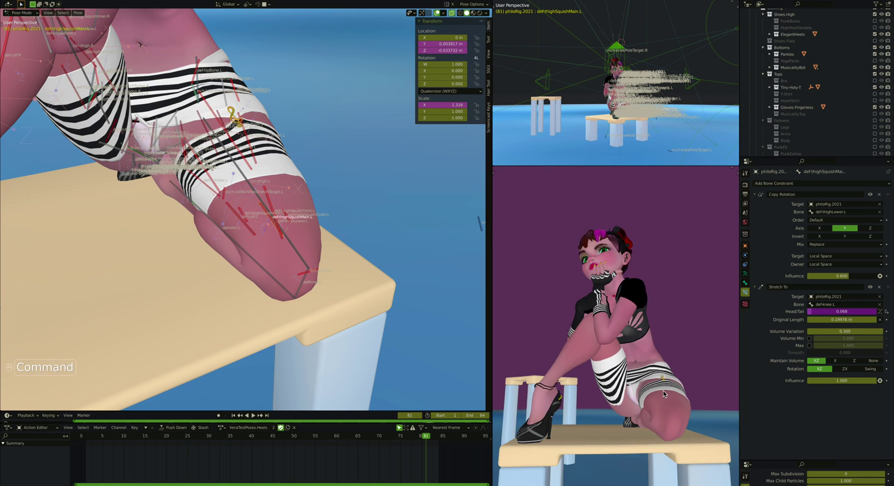
super+scroll(663, 394, up, 5)
scroll(664, 394, left, 3)
scroll(690, 378, right, 3)
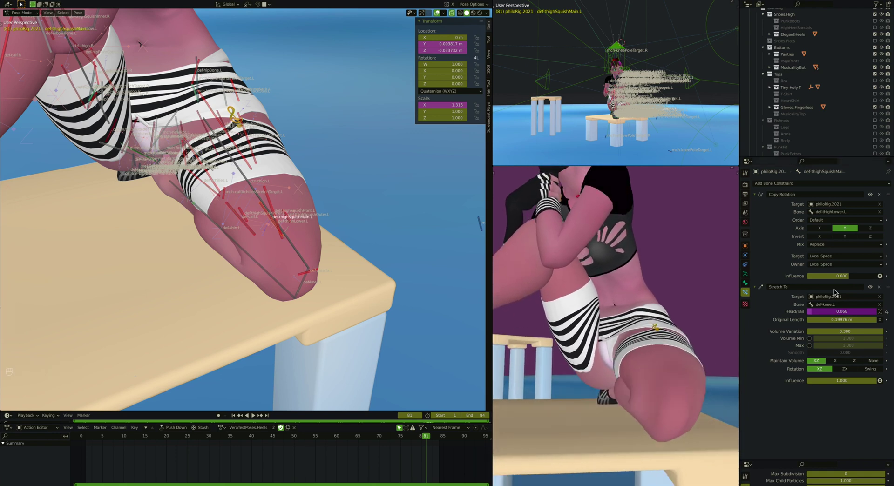
Try the Copy Rotation constraint of def-thighSquishMain.L with its influence at 0, then restore its influence
click(879, 275)
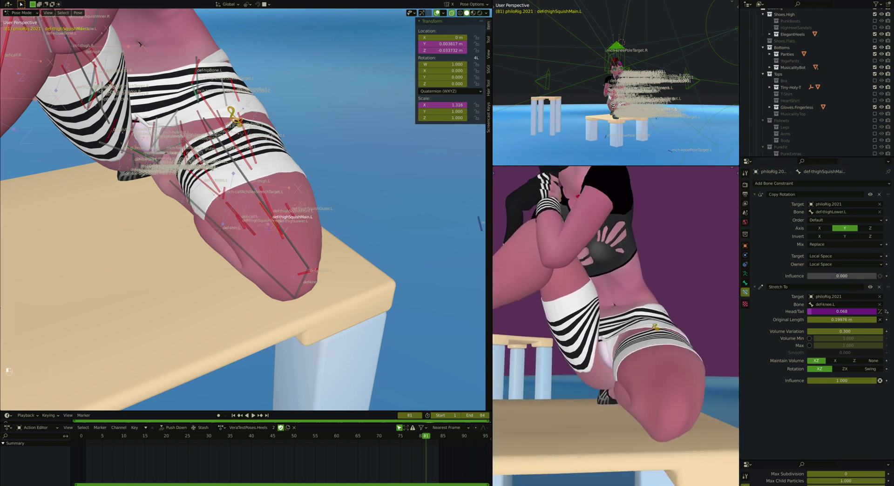
drag(808, 275, 855, 276)
key(super+z)
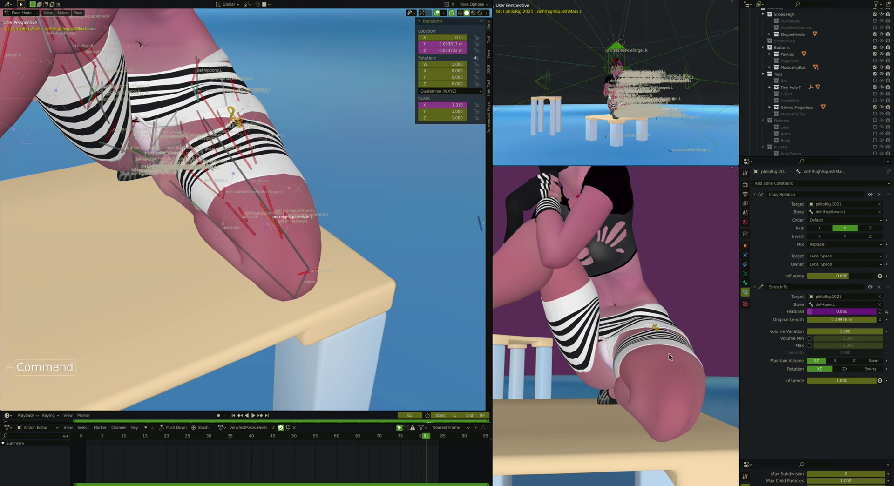
Select def-shin.L and def-knee.L in turn to inspect their constraints, then reselect def-thighSquishMain.L
middle_drag(668, 357, 608, 379)
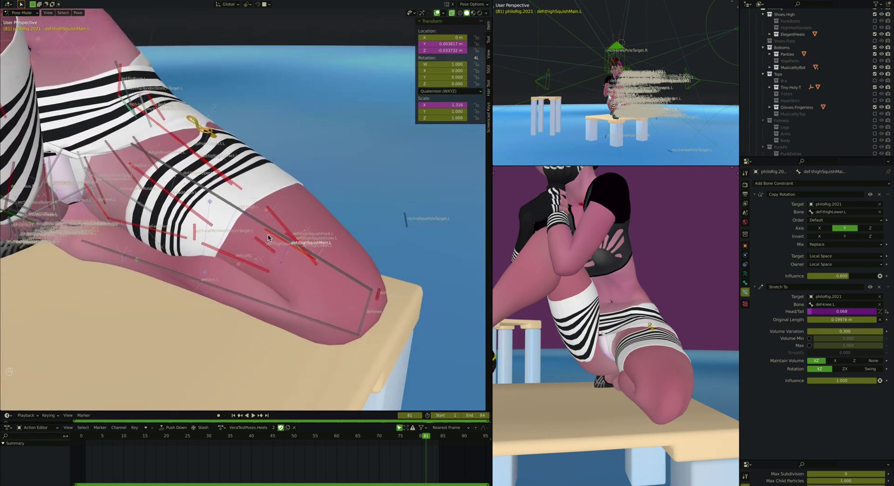
click(331, 326)
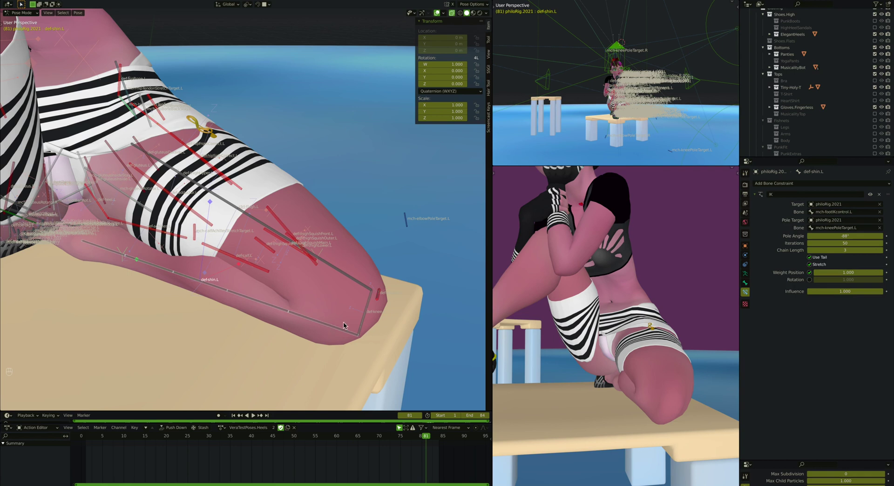
middle_drag(326, 325, 364, 309)
click(344, 342)
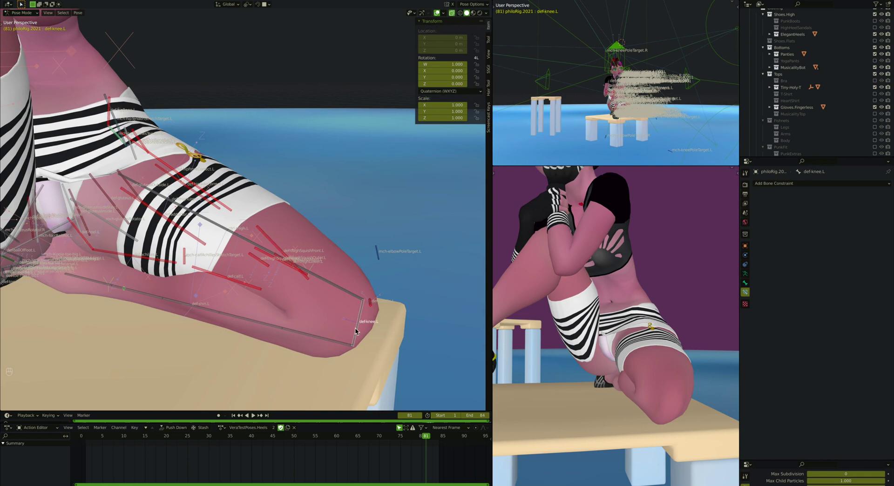
middle_drag(302, 279, 302, 279)
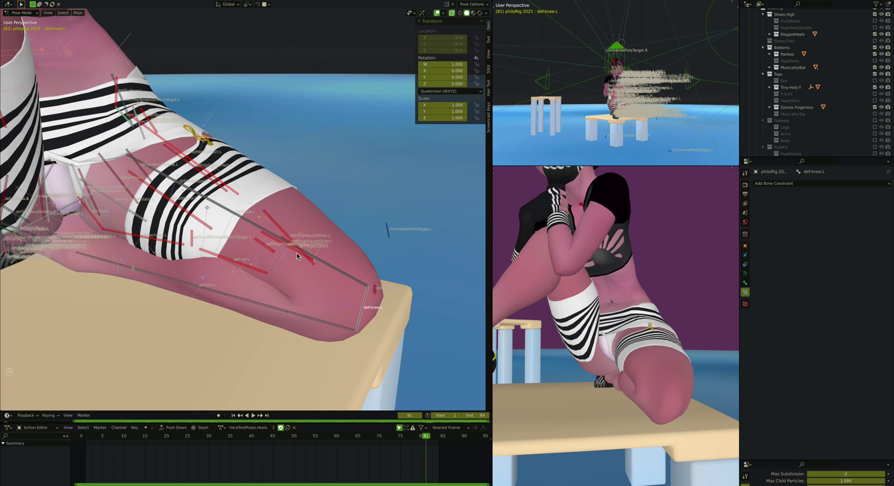
click(298, 256)
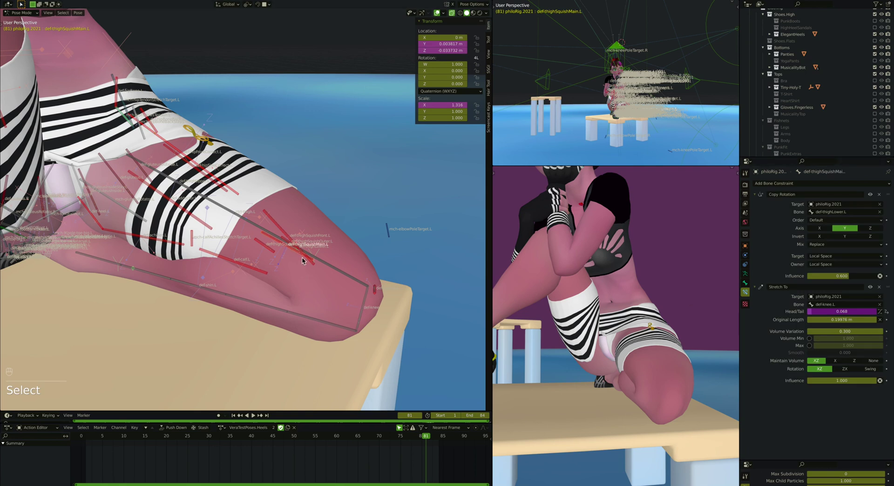
Step forward to frame 84 and back to the standing pose at frame 77 to compare the Stretch To Head/Tail value across poses
key(d)
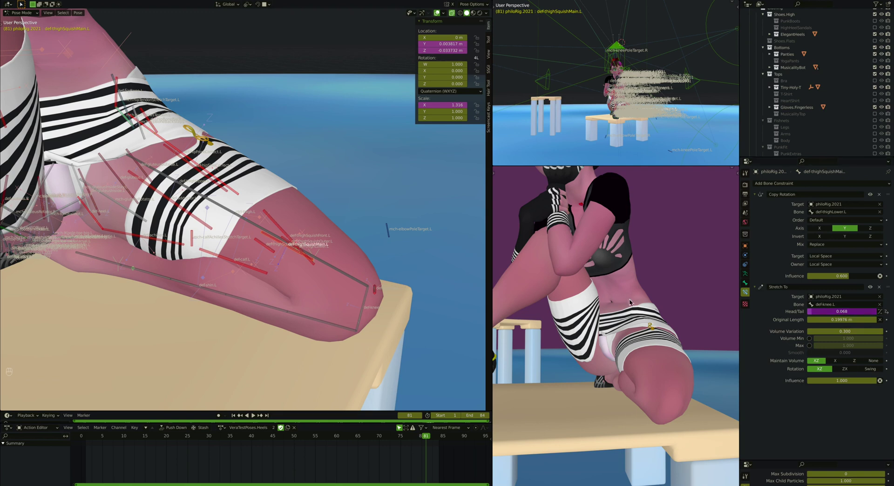
key(Right)
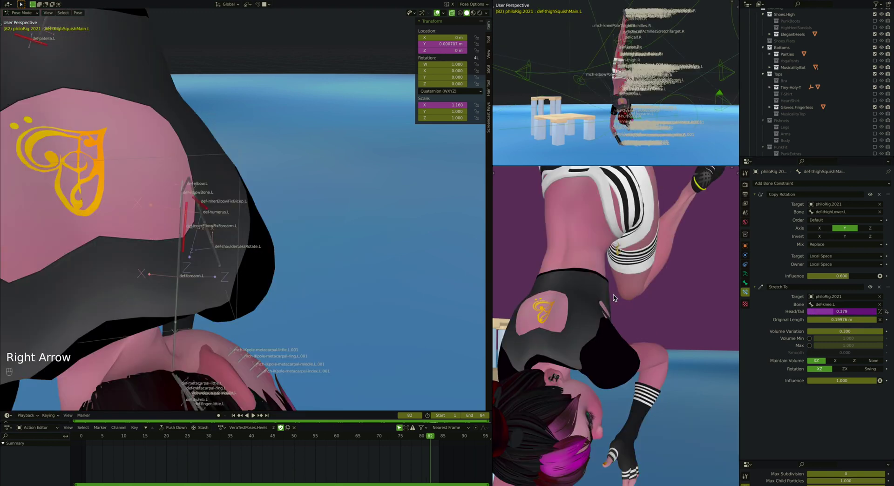
key(Left)
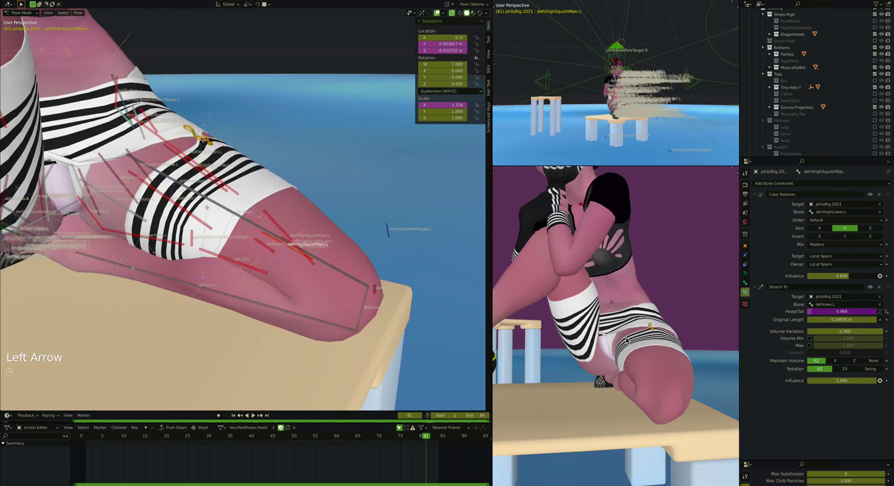
key(Right)
key(Right)
key(Right)
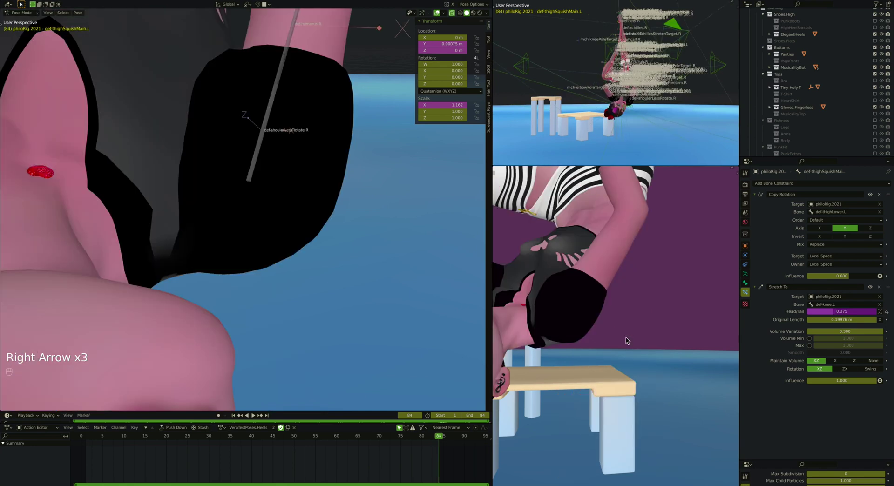
key(Left)
key(Left)
key(Left)
key(Left)
key(Left)
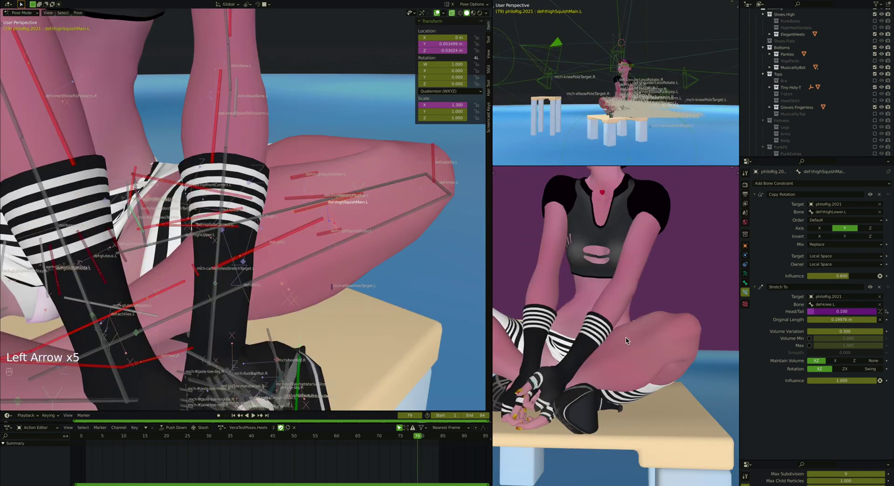
key(Left)
key(Left)
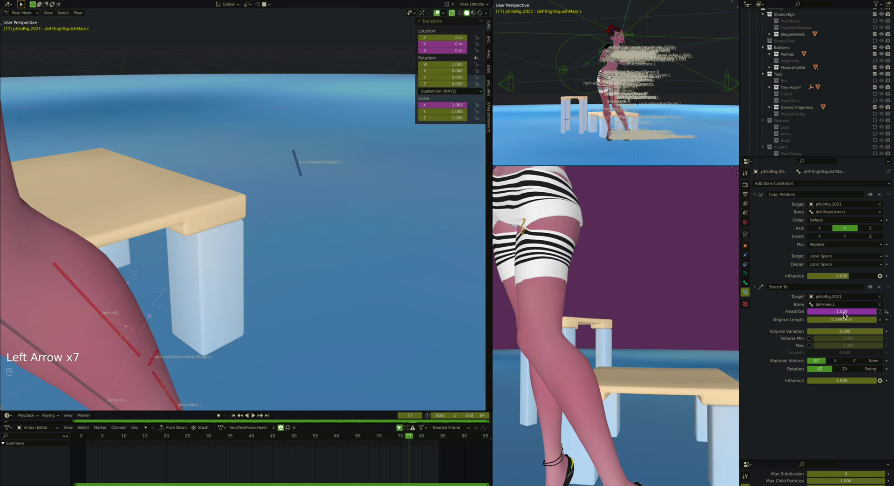
Jump to the last frame, 84, and step back to the seated pose at frame 81
key(shift)
key(shift+Right)
key(Left)
key(Left)
key(Left)
key(Left)
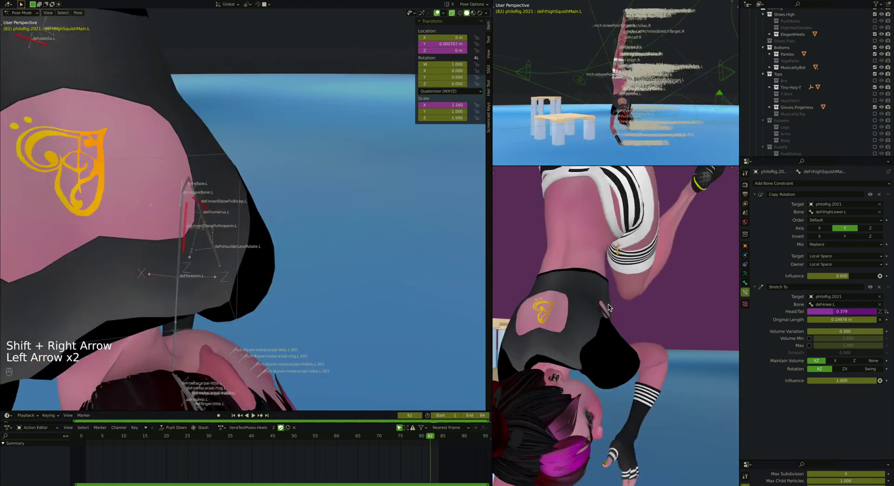
key(Right)
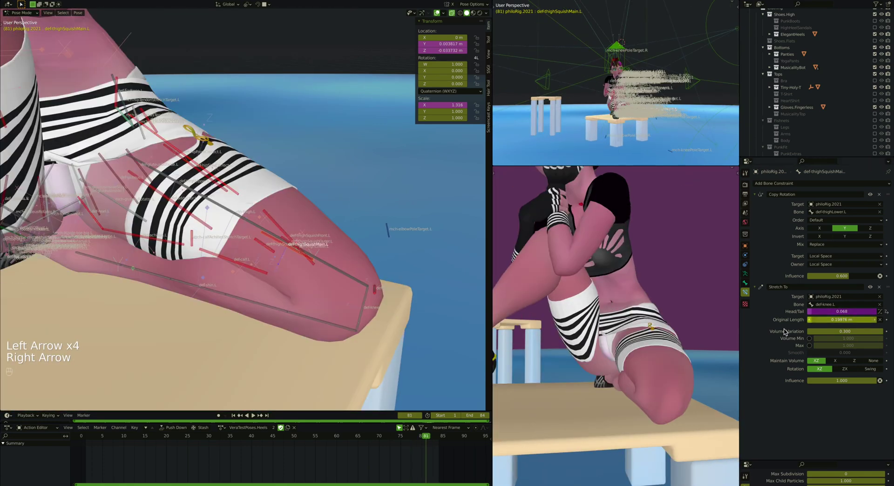
Inspect the driver on the Stretch To Head/Tail value, then switch Maintain Volume to None and back to XZ
right_click(837, 311)
click(834, 325)
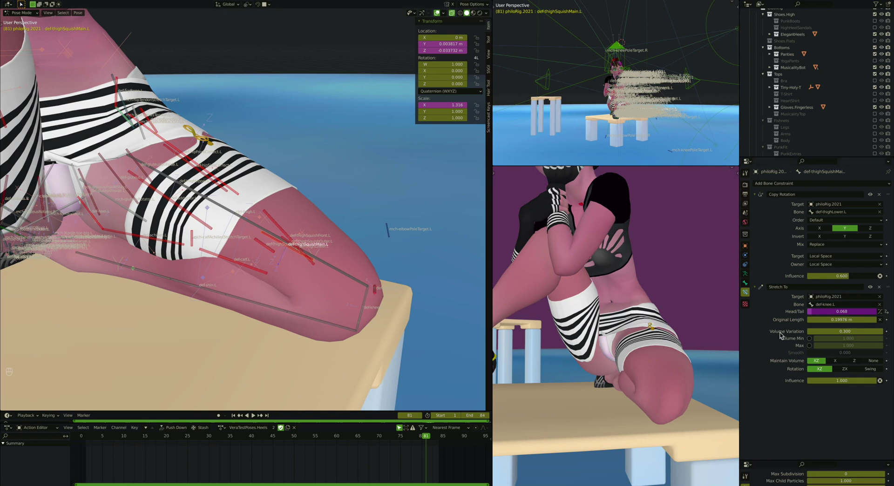
click(873, 360)
click(816, 360)
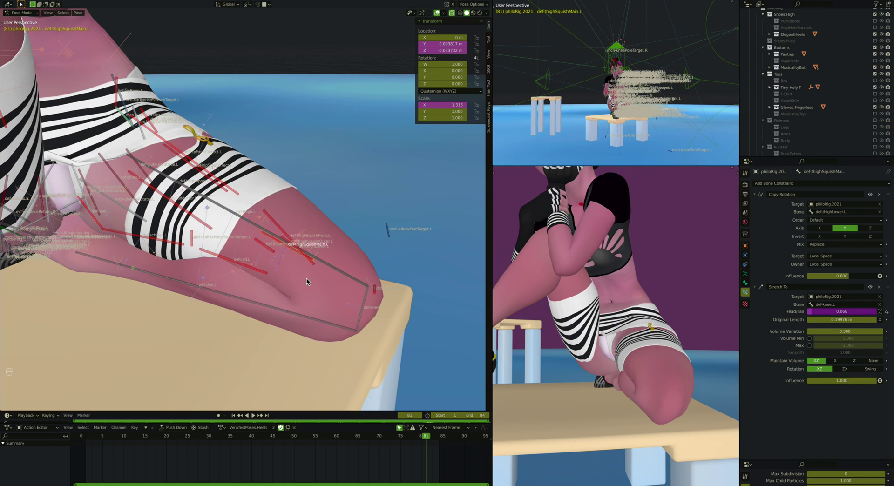
Inspect the driver expression on the X scale of def-thighSquishMain.L without changing it
middle_drag(305, 279, 305, 271)
middle_drag(253, 214, 319, 154)
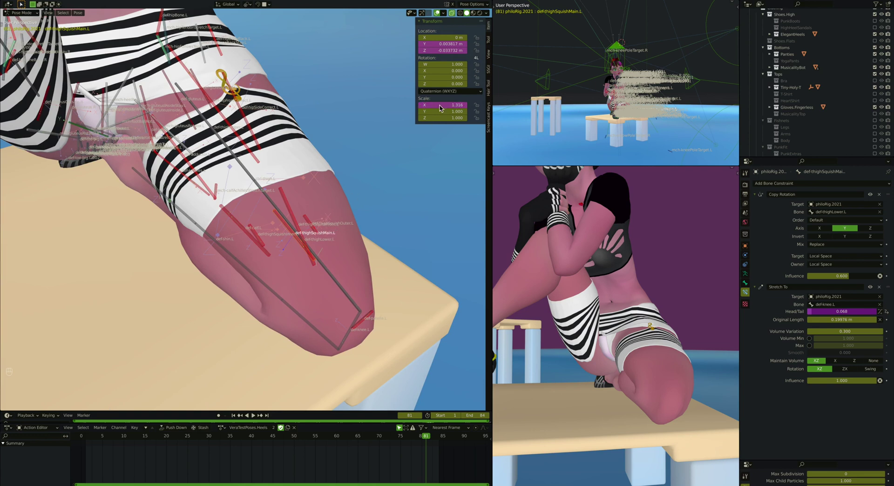
key(ctrl+d)
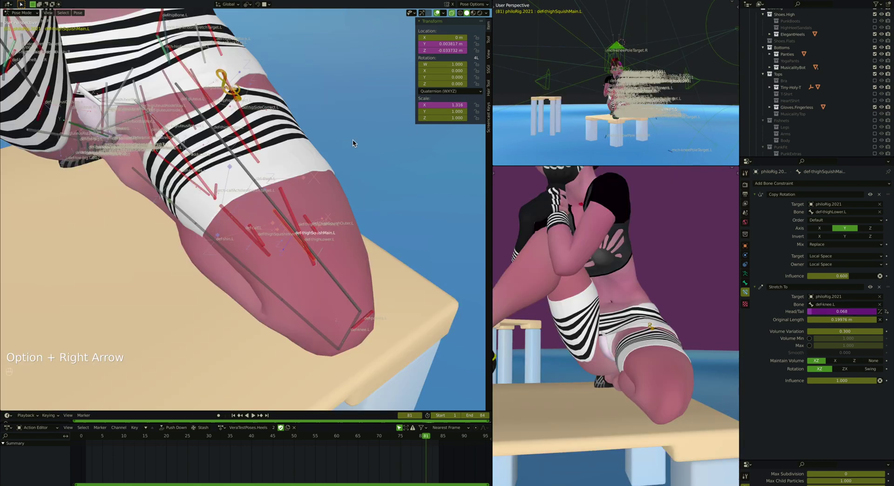
click(441, 105)
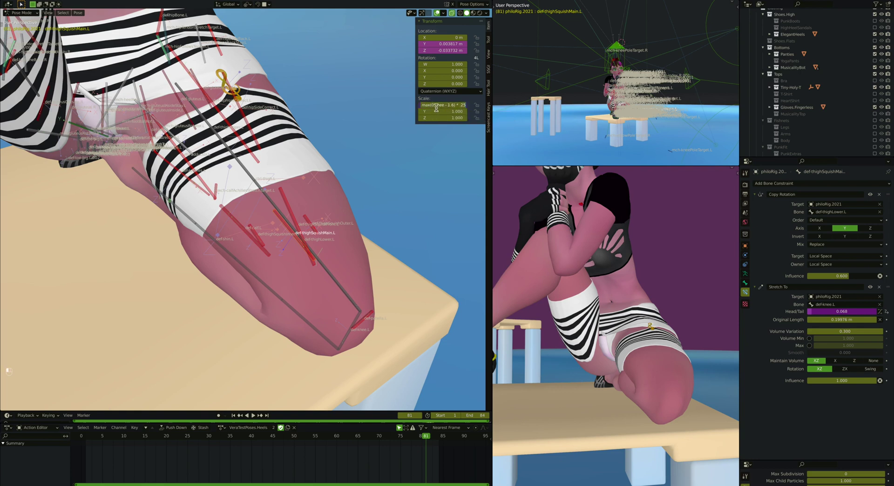
key(Escape)
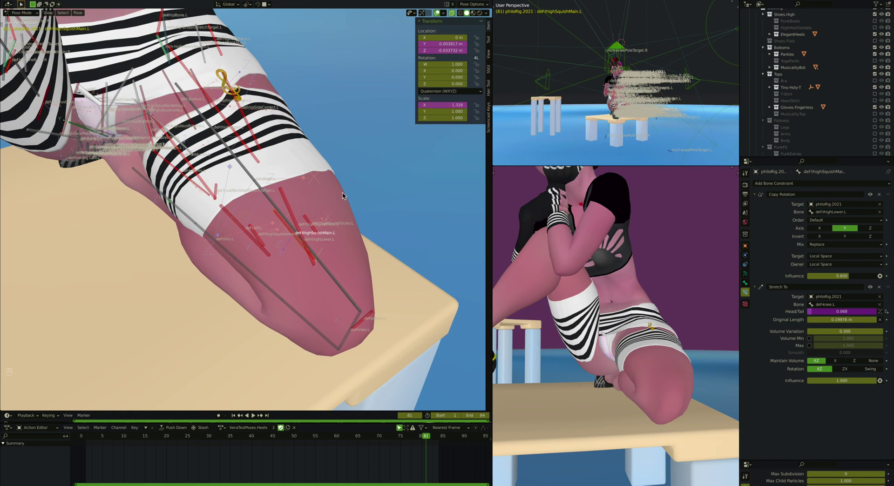
Try to move def-thighSquishMain.L along its local Z axis
scroll(342, 192, down, 5)
shift+scroll(342, 192, up, 5)
shift+scroll(342, 196, up, 5)
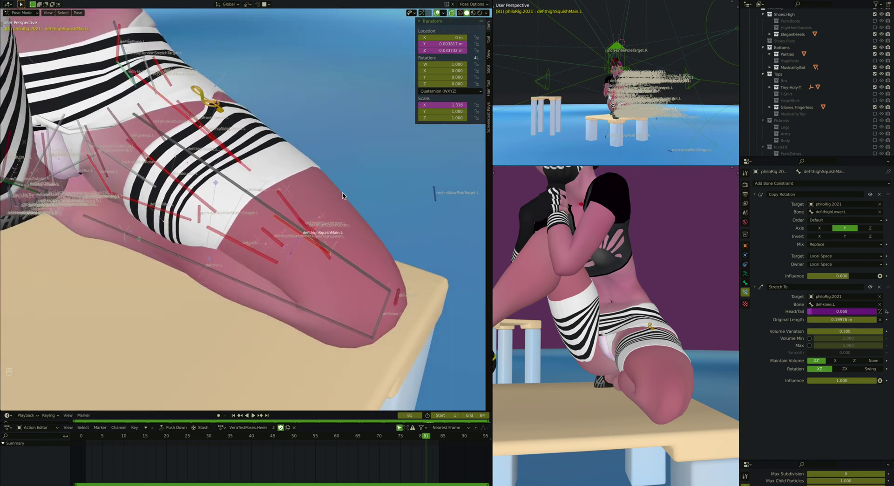
click(279, 236)
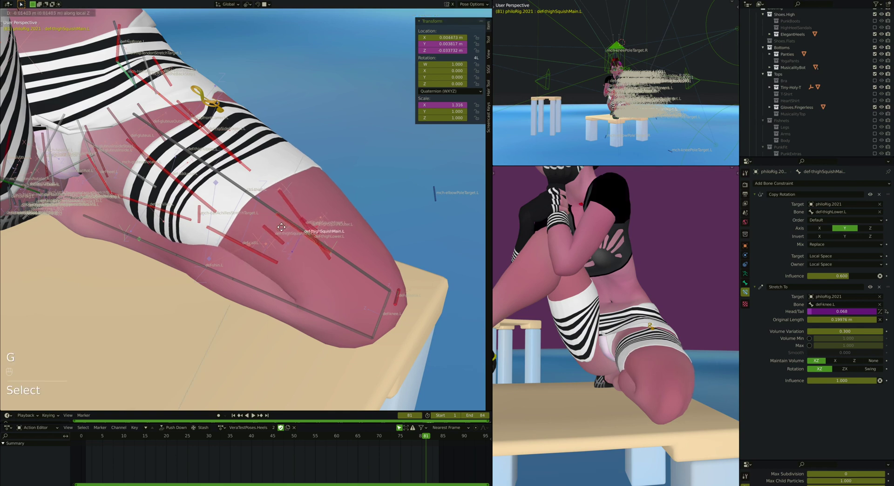
key(g)
middle_drag(285, 217, 288, 215)
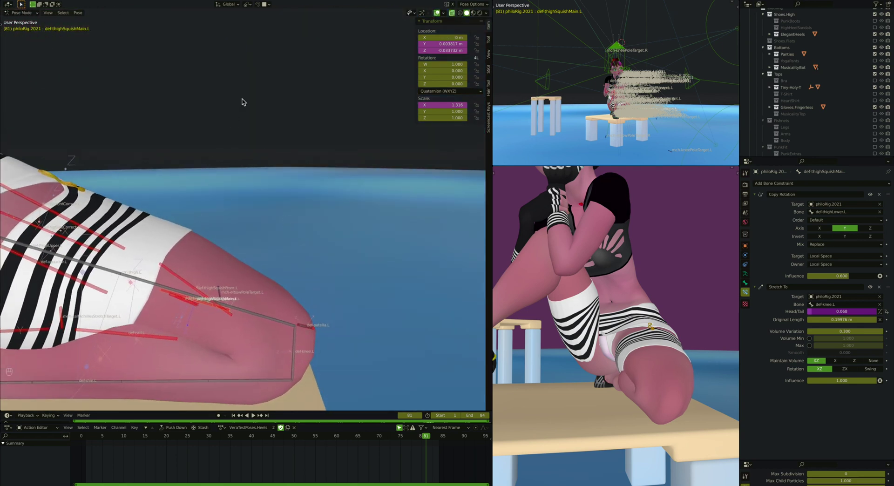
Inspect the driver expression on the Z location of def-thighSquishMain.L
middle_drag(205, 249, 403, 79)
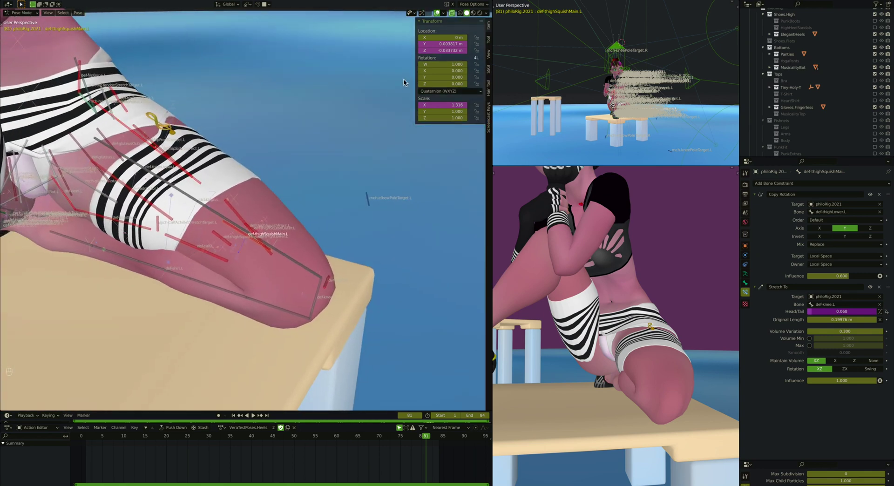
right_click(439, 52)
key(e)
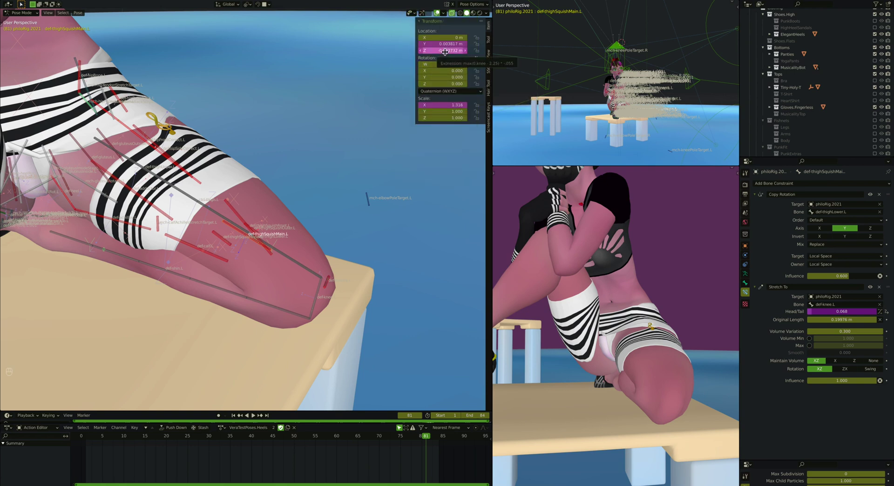
click(444, 51)
key(Return)
Change the final multiplier in the Z location driver expression of def-thighSquishMain.L to .055
click(436, 51)
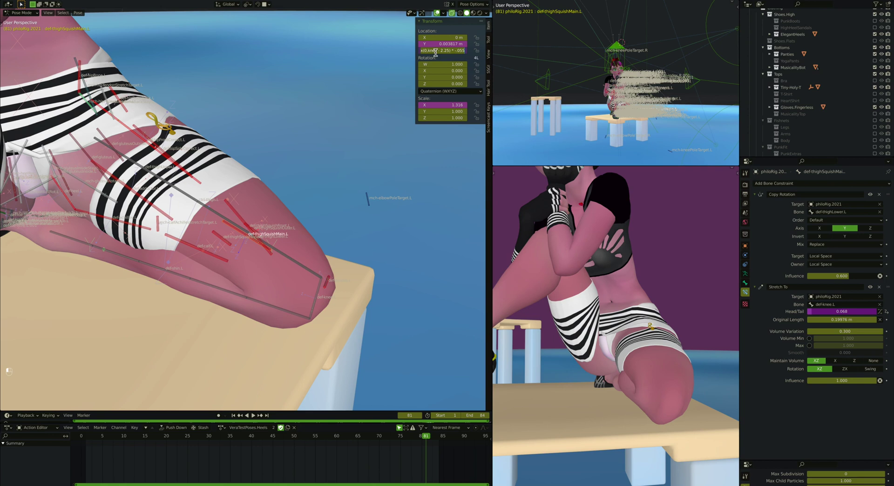
key(Left)
text(55)
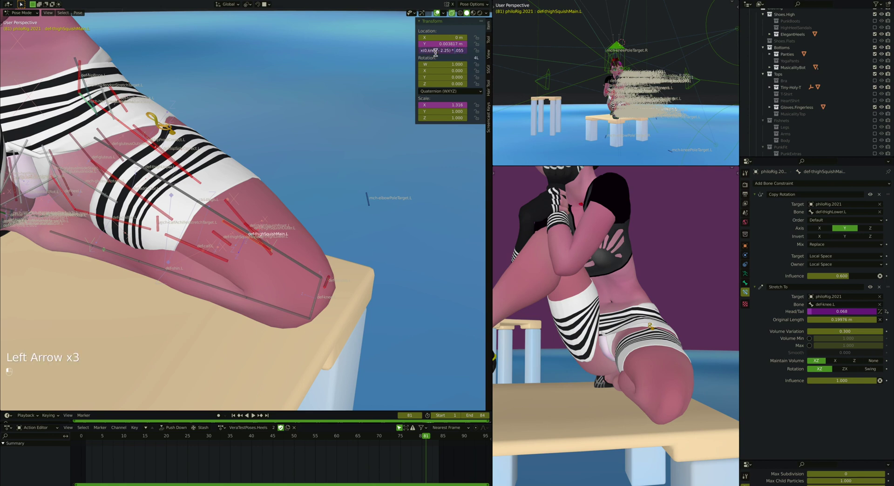
key(Home)
key(Return)
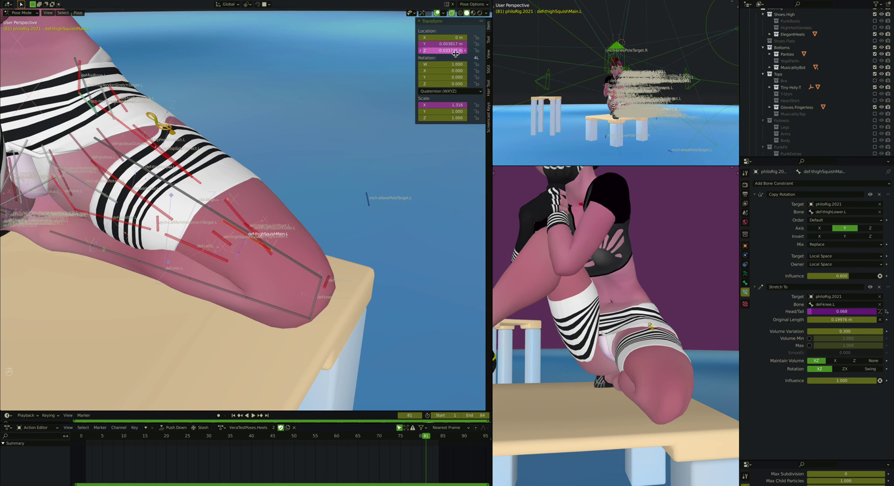
Reopen the Z location driver expression of def-thighSquishMain.L and confirm it ending in * .055
click(441, 50)
text(* .055)
key(Return)
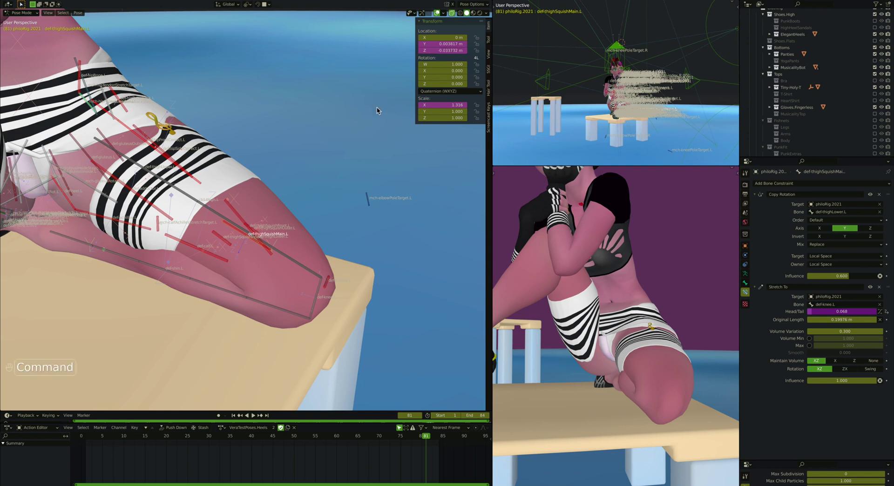
Delete one character near the end of the Z location driver expression of the right-side bone def-thighSquishMain.R
super+scroll(378, 111, down, 5)
shift+scroll(378, 111, up, 4)
scroll(378, 110, up, 4)
scroll(378, 111, down, 3)
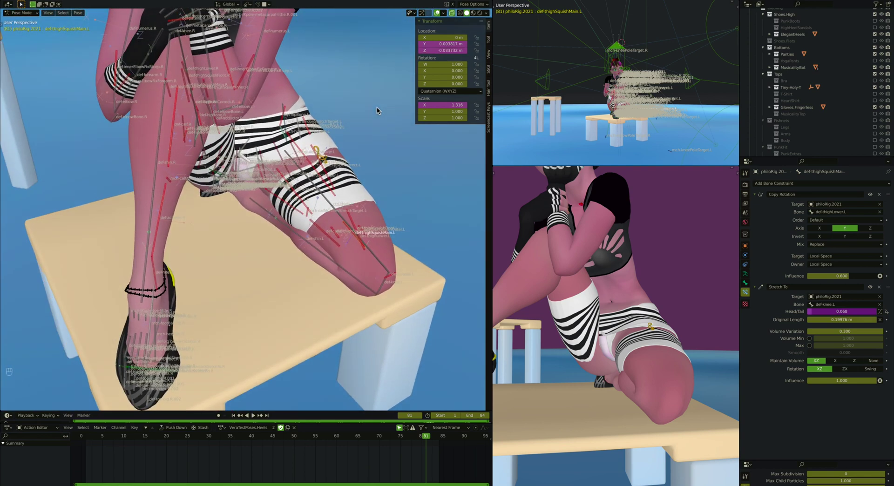
click(185, 80)
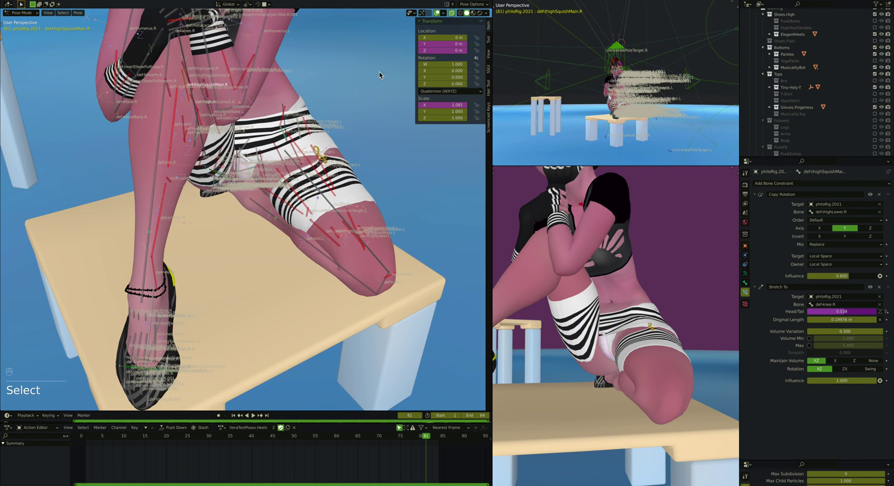
click(439, 50)
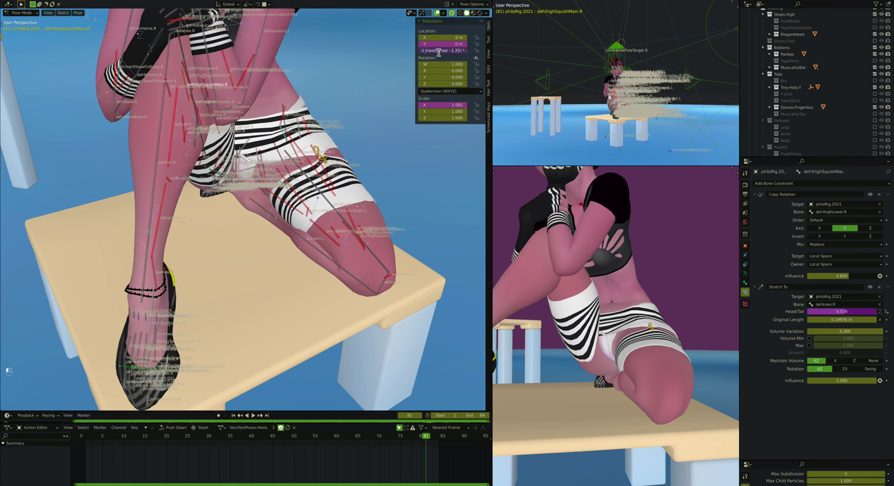
key(super+Right)
key(Left)
key(Left)
key(BackSpace)
key(Return)
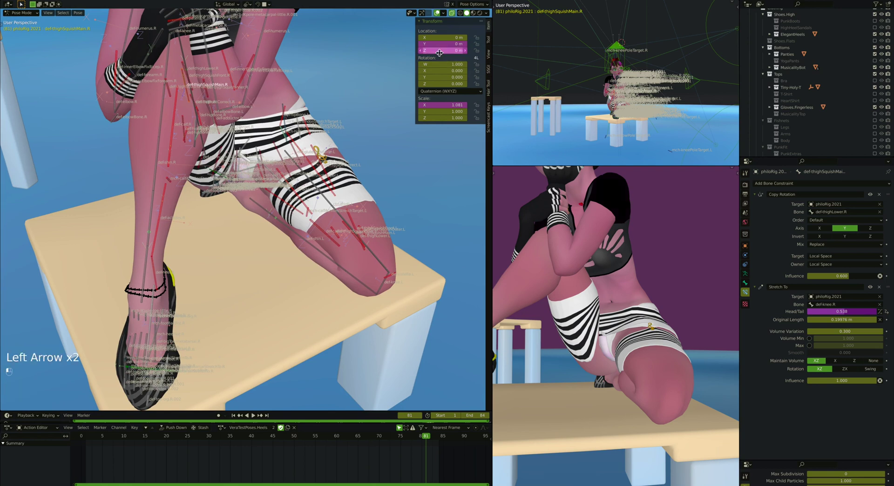
Select def-thighSquishMain.L and examine the bent left thigh and its squish bones from several angles
click(349, 230)
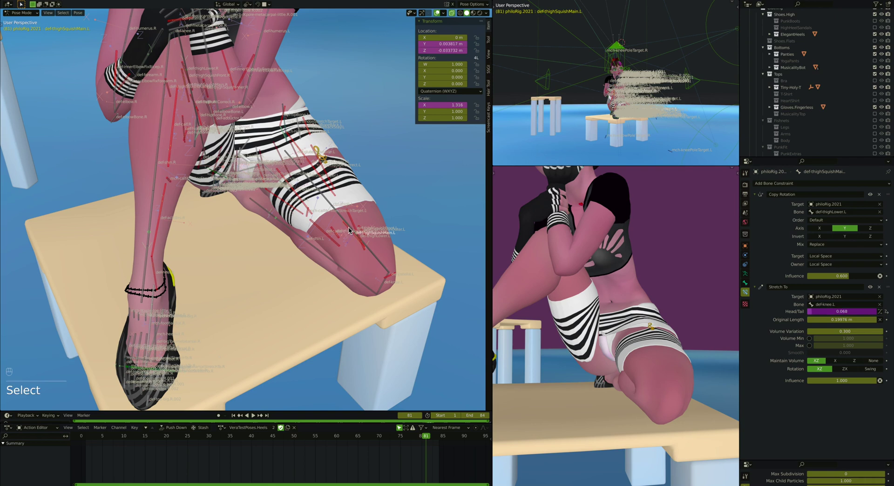
scroll(349, 230, up, 3)
scroll(350, 231, left, 5)
super+scroll(276, 224, up, 4)
scroll(277, 226, up, 5)
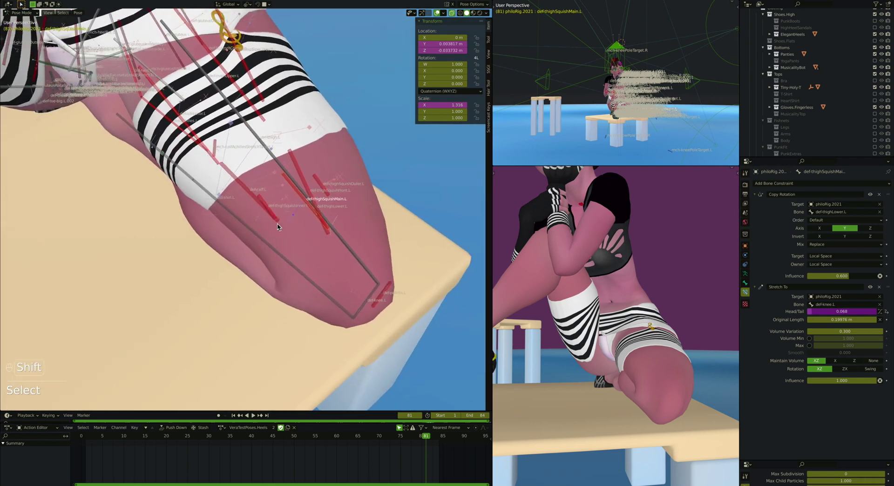
scroll(278, 227, down, 4)
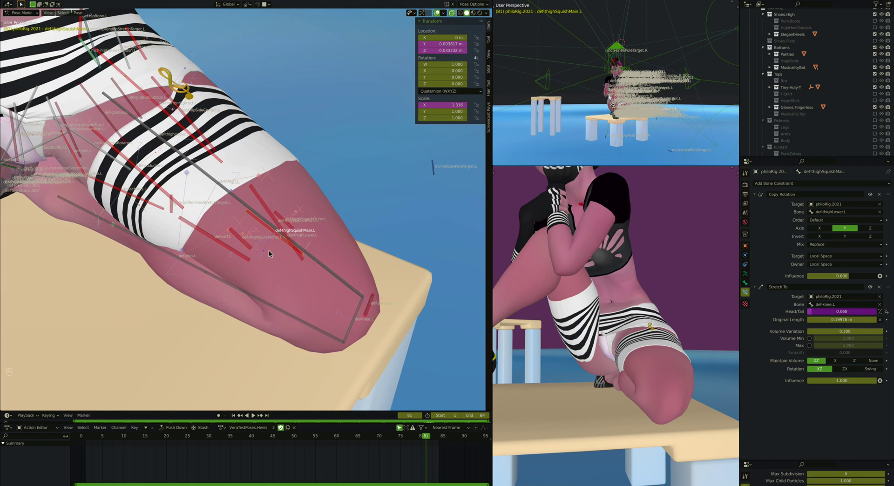
middle_drag(274, 232, 267, 242)
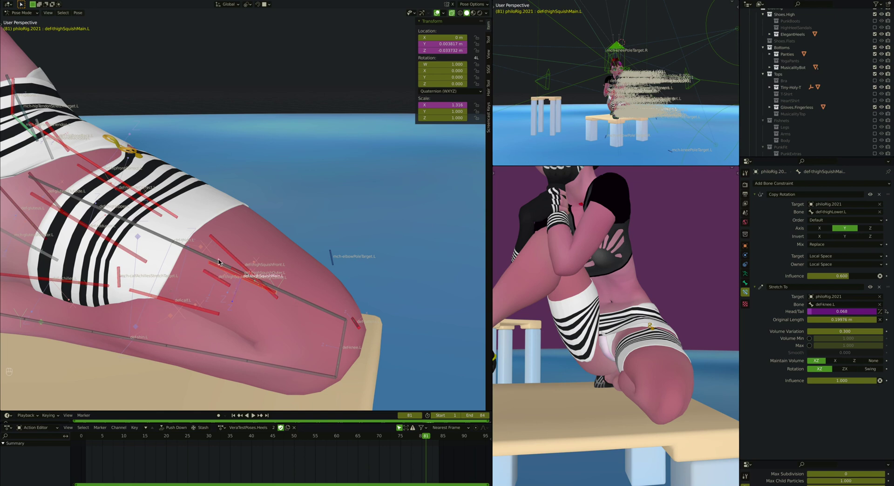
middle_drag(217, 285, 230, 290)
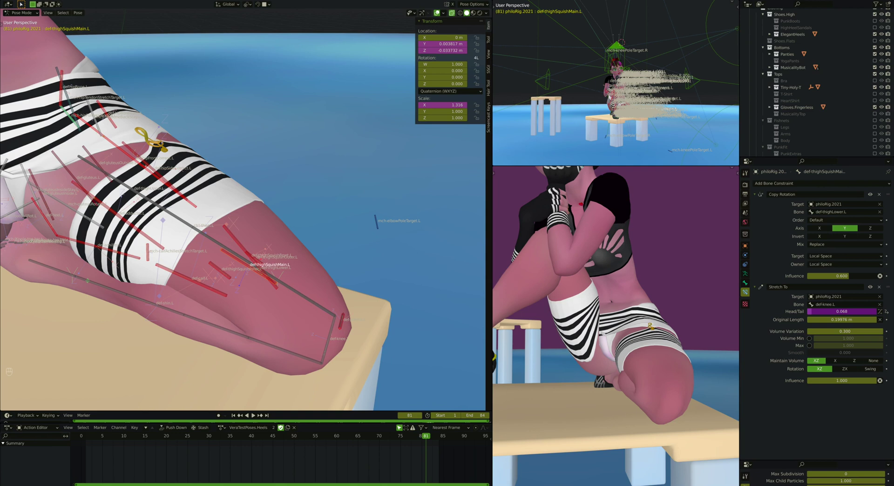
key(ctrl+d)
mouse_move(249, 298)
middle_down()
mouse_move(263, 294)
mouse_move(250, 298)
middle_up()
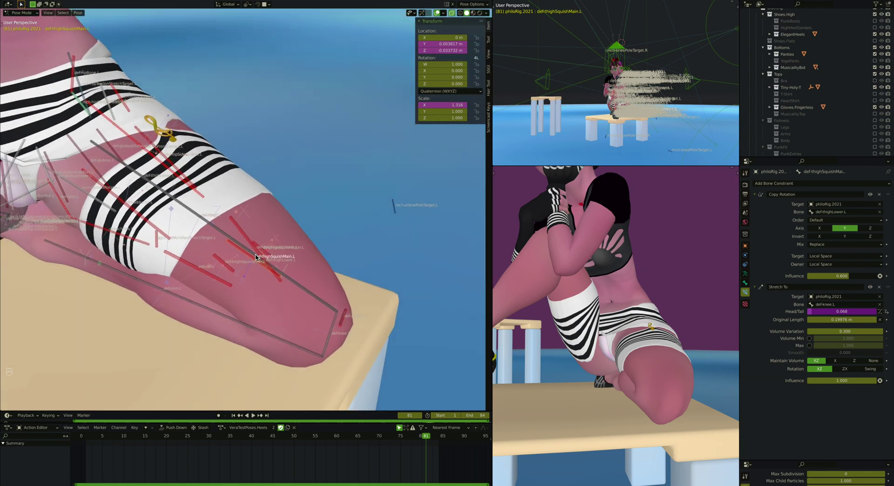
middle_drag(256, 256, 248, 259)
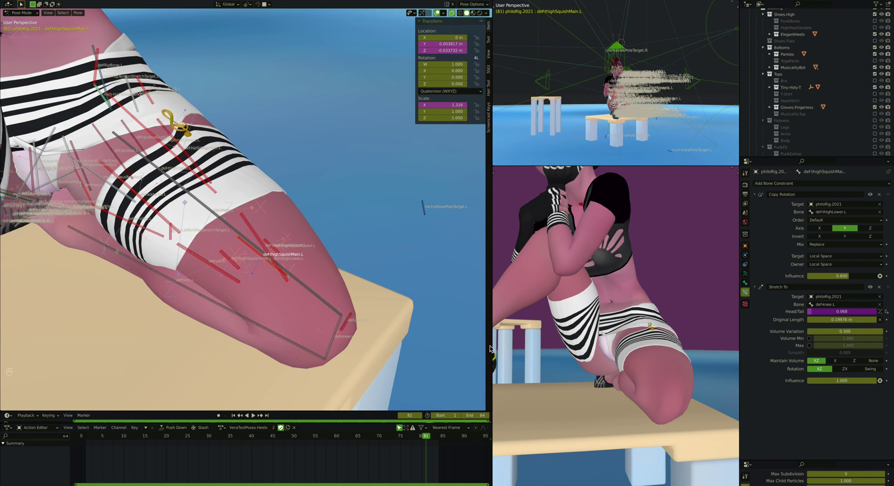
Examine the bent left thigh in the second viewport, including with rendered shading
middle_drag(656, 397, 629, 414)
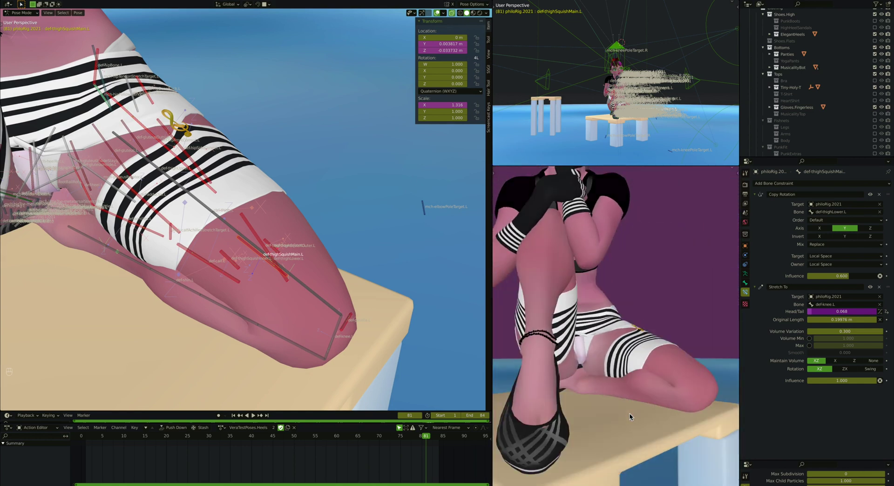
super+scroll(673, 366, up, 5)
middle_drag(673, 366, 673, 366)
key(z)
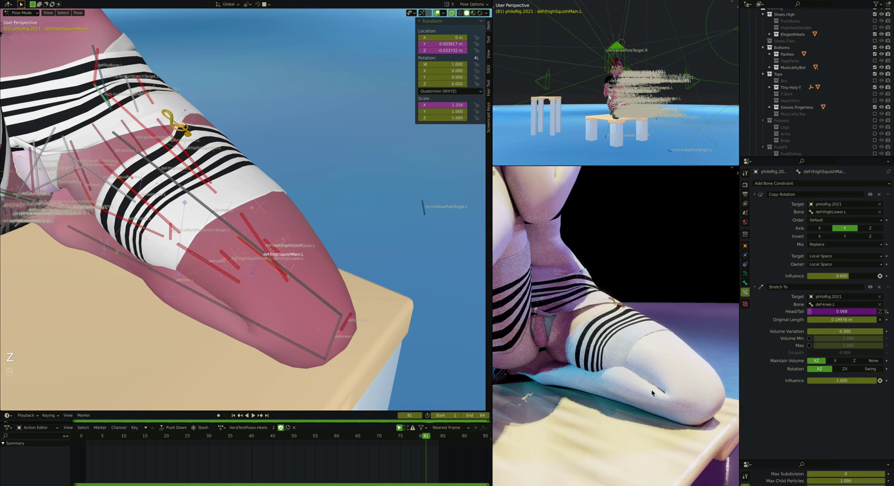
super+scroll(632, 371, down, 2)
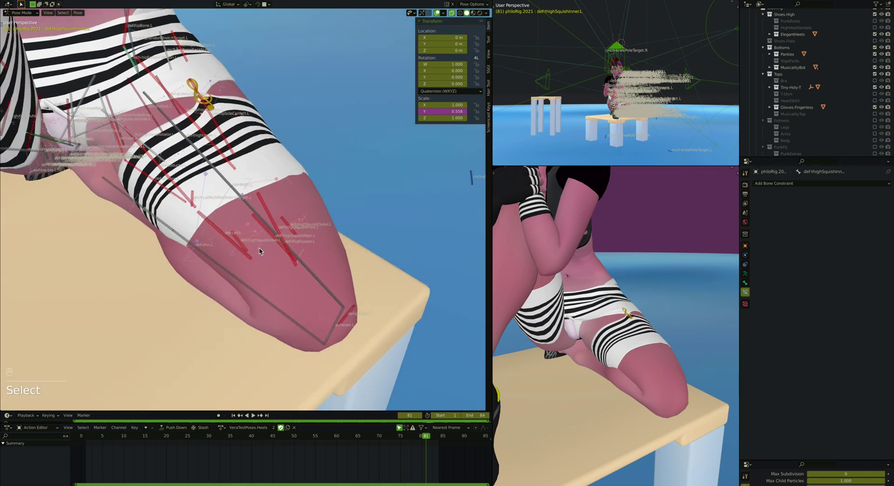
Select def-thighSquishMain.L again and examine it closely on the bent left thigh
click(264, 231)
scroll(264, 230, up, 2)
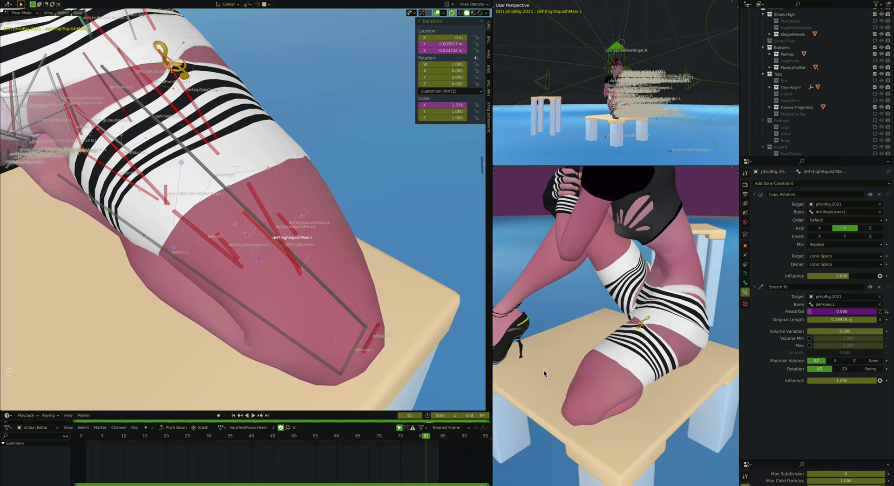
middle_drag(254, 270, 274, 275)
Select def-thighSquishInner.L and inspect the driver expression on its Y scale without changing it
click(208, 261)
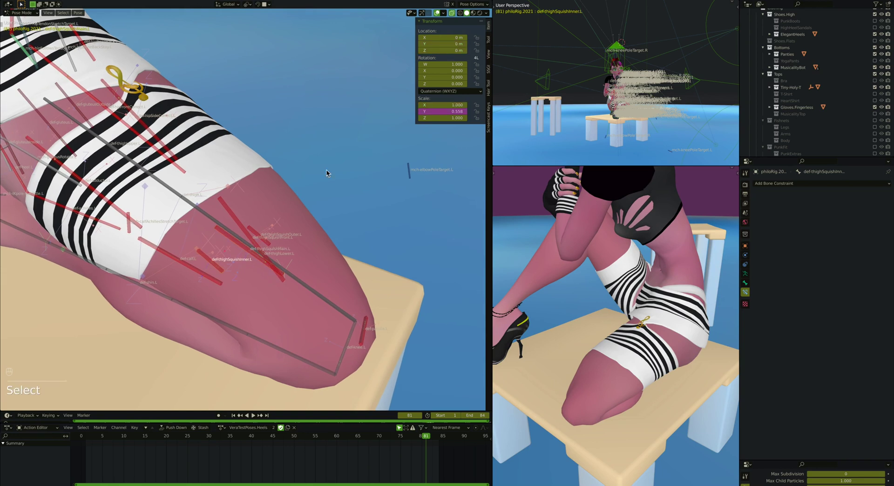
right_click(443, 113)
click(443, 113)
right_click(433, 113)
click(382, 138)
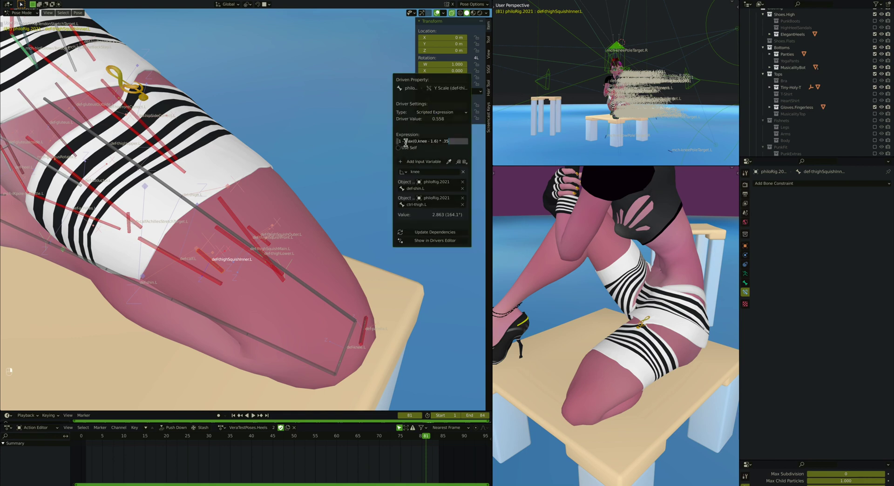
key(Left)
key(Left)
key(Right)
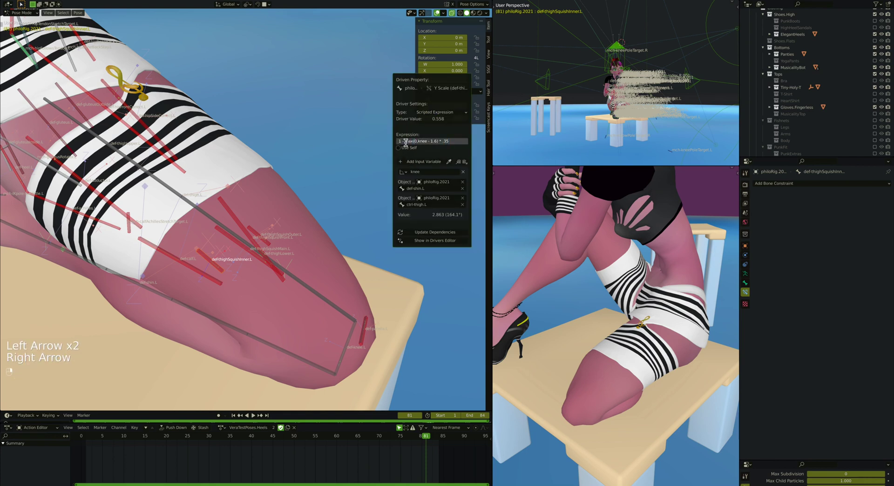
key(Right)
key(shift+Right)
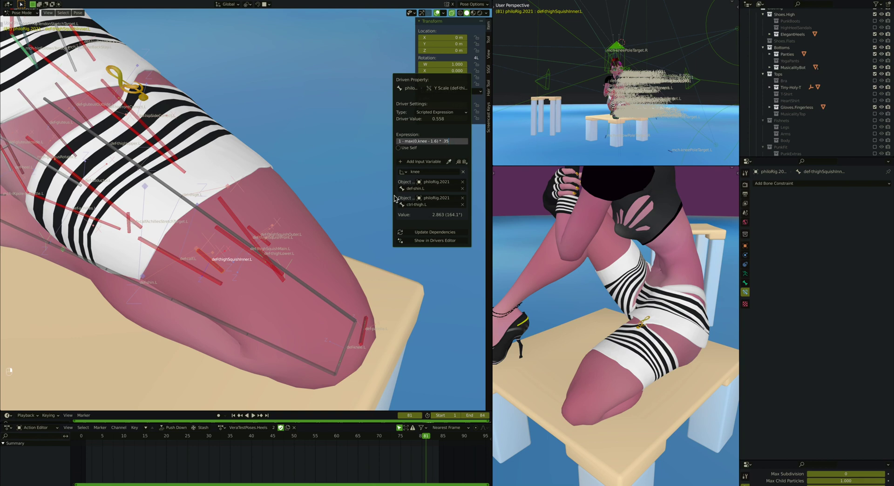
click(339, 173)
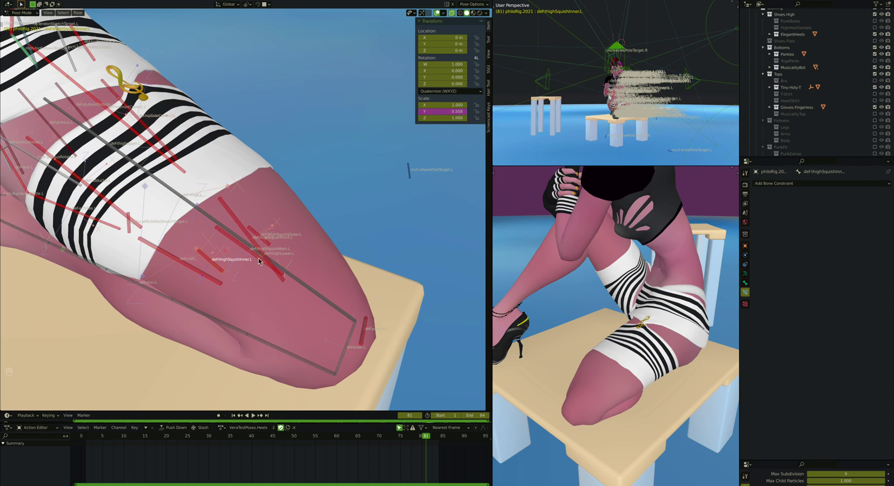
Go to the straight-leg pose at frame 75 and examine def-thighSquishInner.L on the left thigh
key(alt+Left)
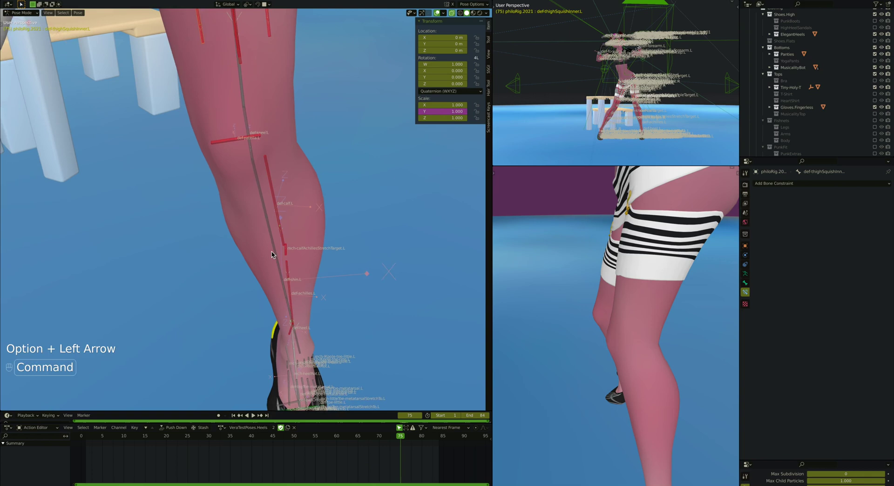
key(super+slash)
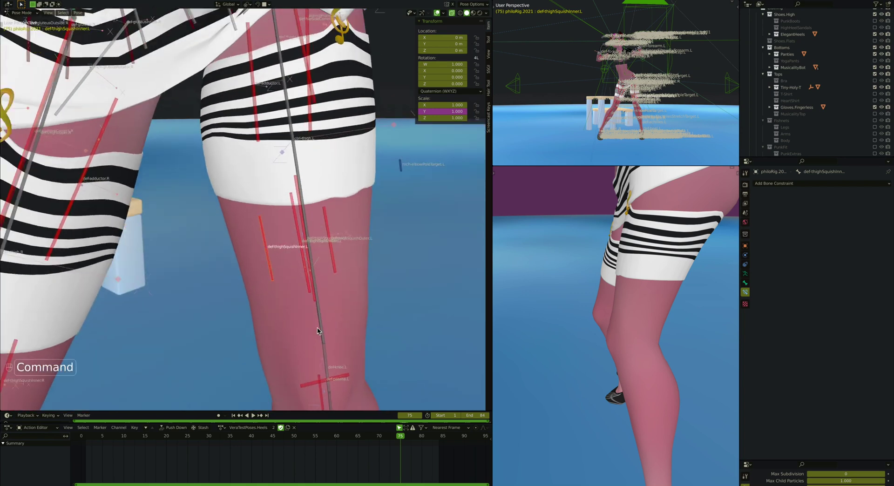
super+scroll(319, 329, down, 4)
scroll(320, 328, down, 5)
scroll(299, 283, down, 2)
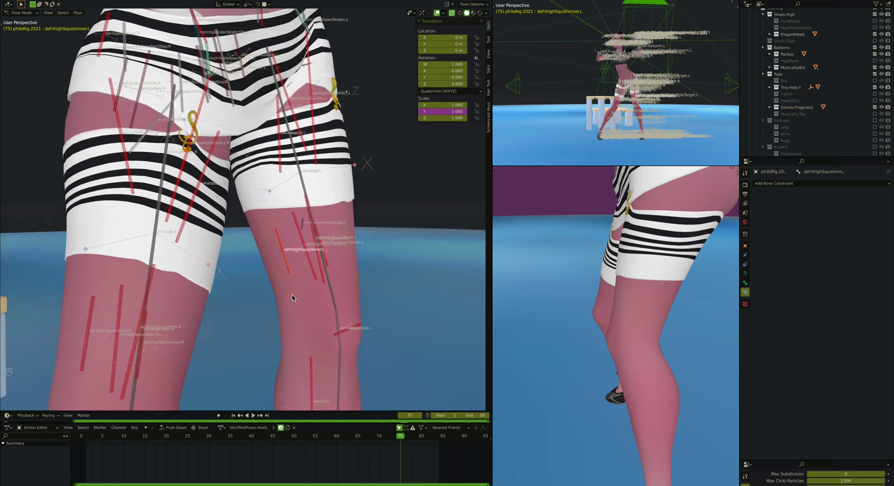
super+scroll(292, 285, down, 2)
scroll(292, 286, up, 4)
Return to the bent-leg pose at frame 81 and examine def-thighSquishInner.L up close
key(alt+Right)
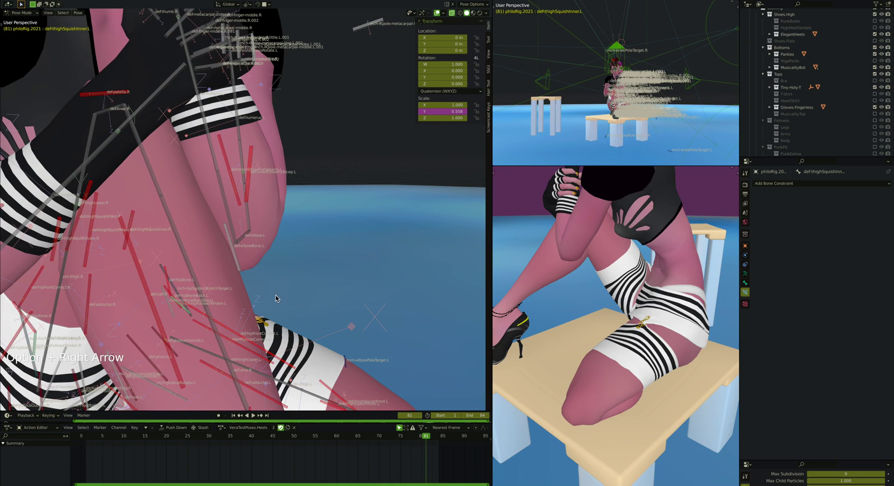
key(super+slash)
super+scroll(288, 322, down, 5)
scroll(288, 323, up, 5)
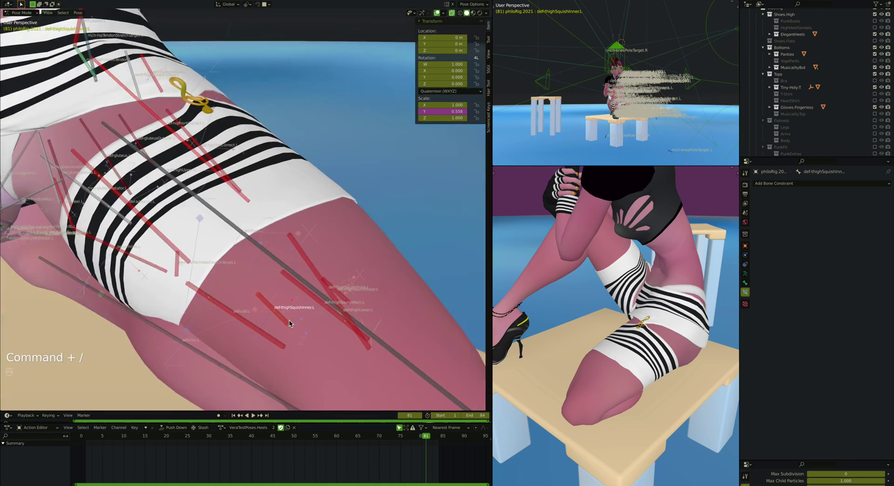
shift+scroll(292, 323, down, 2)
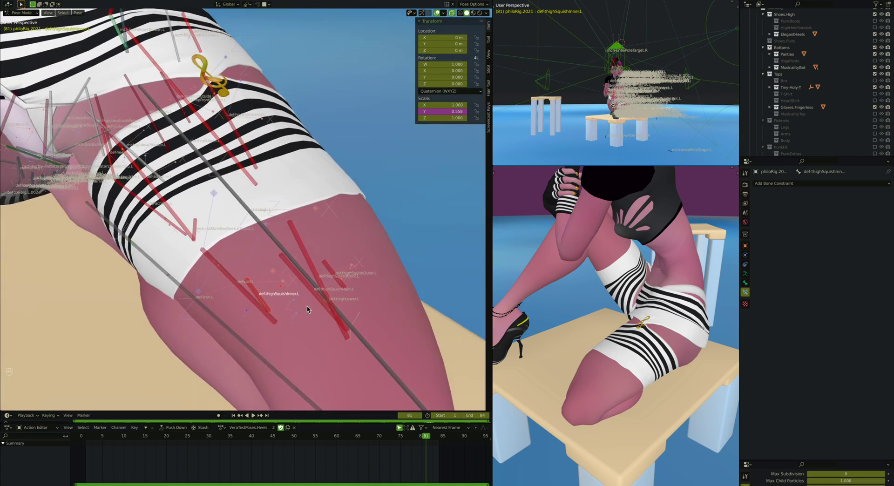
Select def-thighSquishOuter.L and check the driver options of its Y scale without changing them
click(334, 268)
right_click(447, 111)
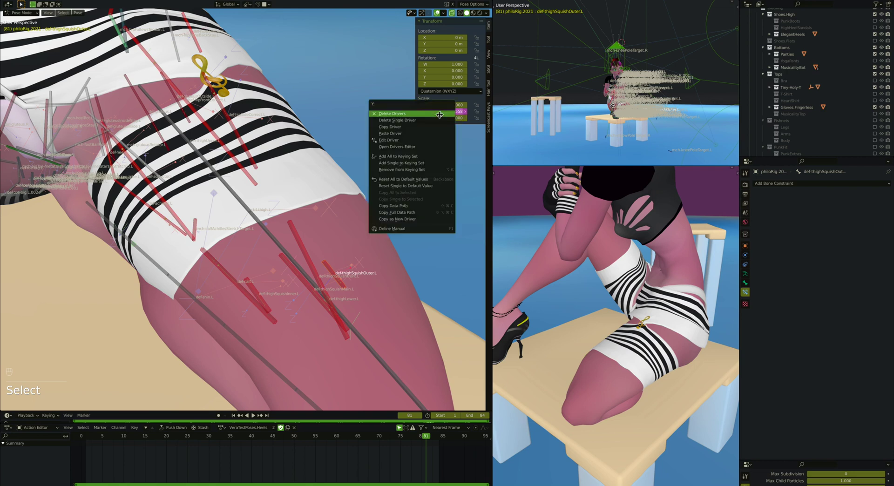
click(419, 201)
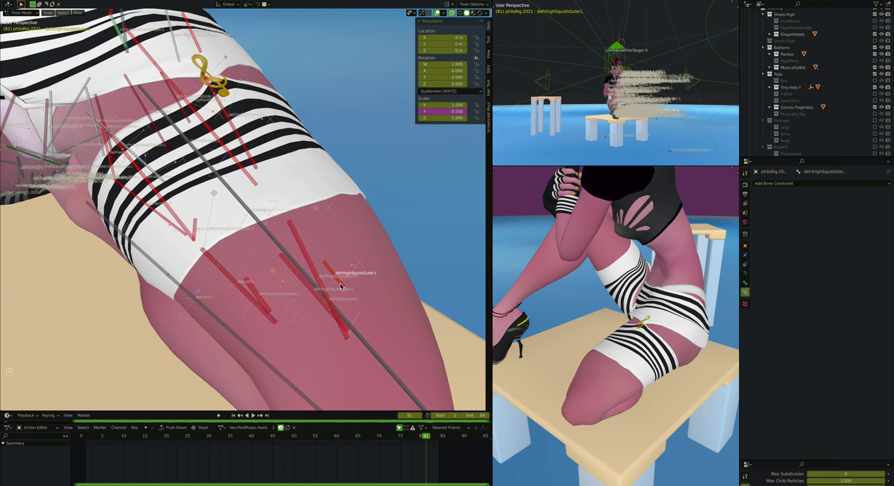
Select def-thighSquishMain.L and read the driver expression on its Z location
middle_drag(341, 284, 305, 288)
click(305, 288)
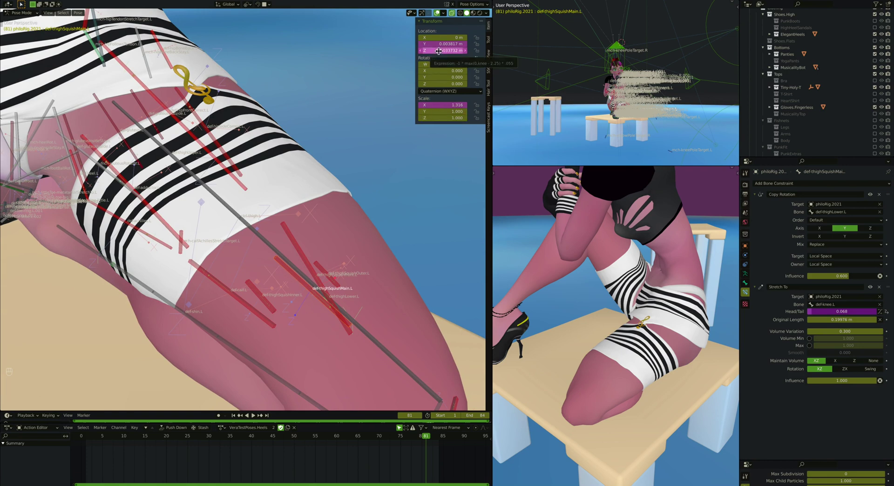
middle_drag(296, 278, 302, 288)
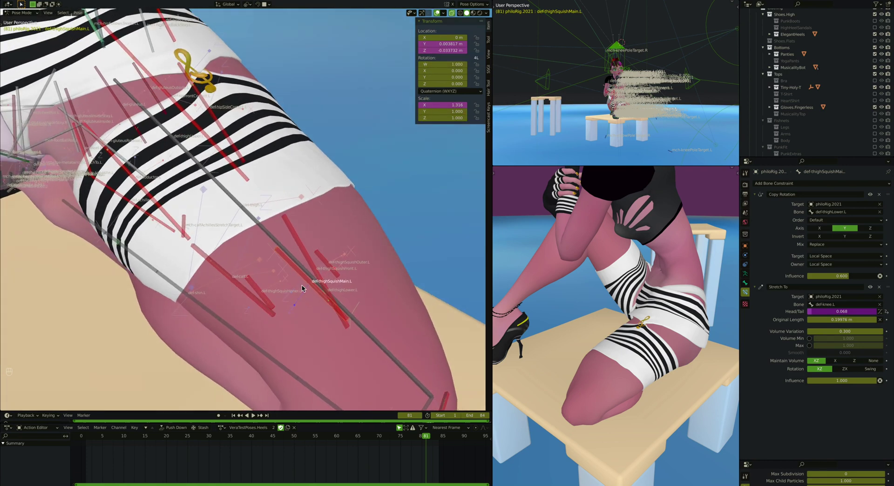
Select def-thighSquishOuter.L and show its bone properties instead of its constraints
click(332, 269)
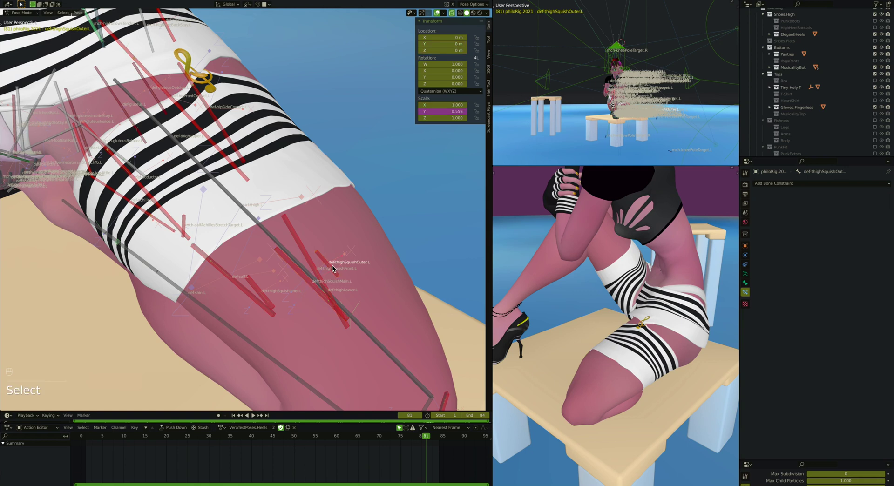
click(746, 283)
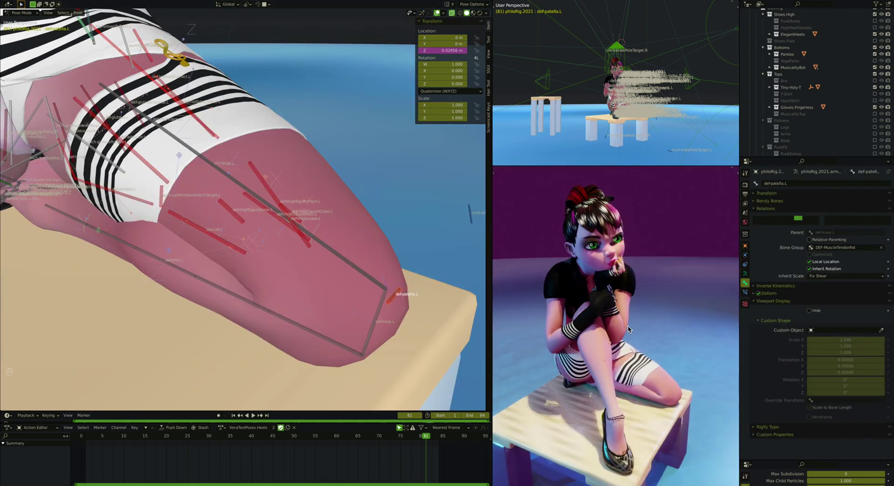
Turn off rendered shading in the second viewport and select def-thighSquishFront.L to examine its bone properties
key(z)
click(694, 378)
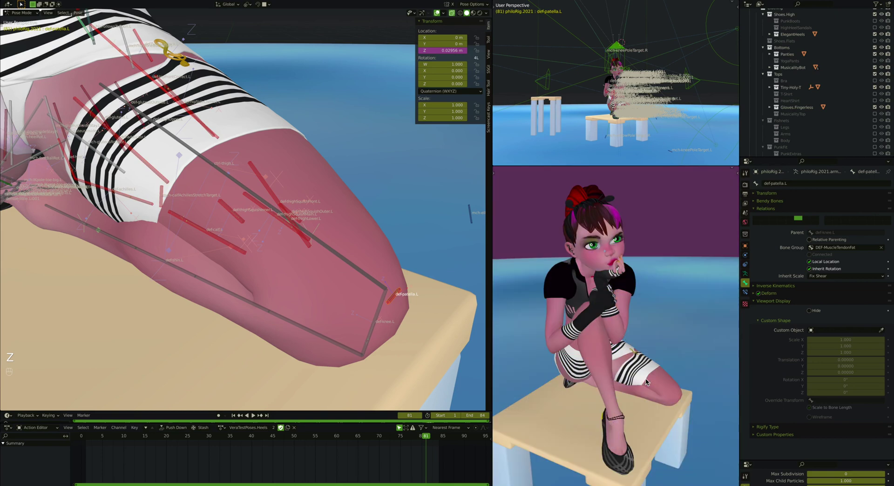
click(272, 193)
scroll(272, 193, up, 6)
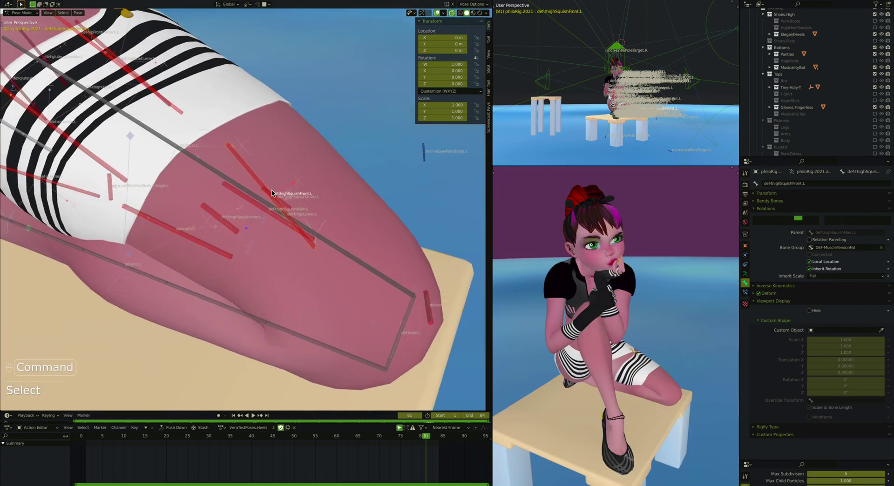
Select def-thighSquishMain.L and def-thighSquishFront.L in turn to compare their placement inside the bent left thigh
scroll(276, 229, down, 5)
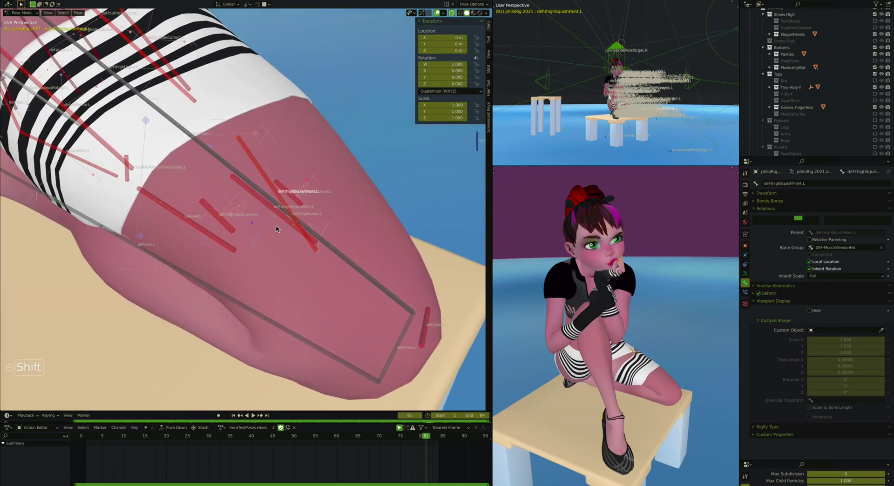
mouse_move(276, 228)
middle_down()
mouse_move(268, 242)
mouse_move(276, 225)
middle_up()
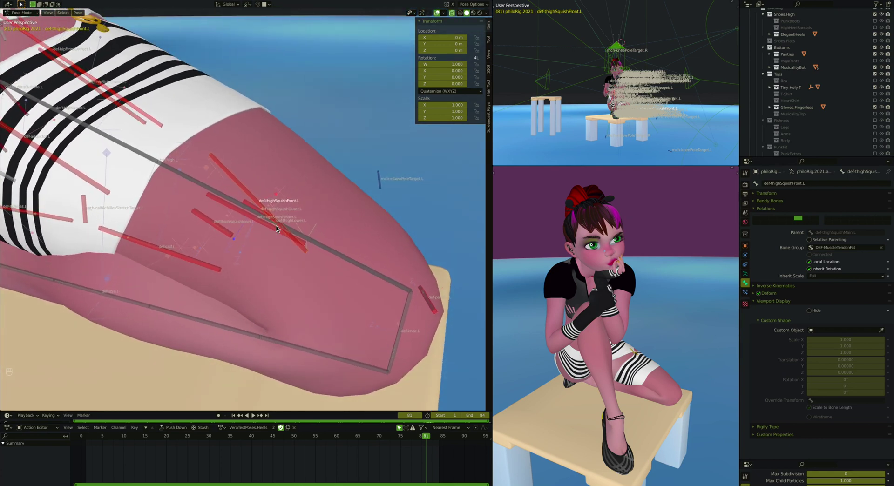
click(243, 208)
middle_drag(244, 208, 243, 208)
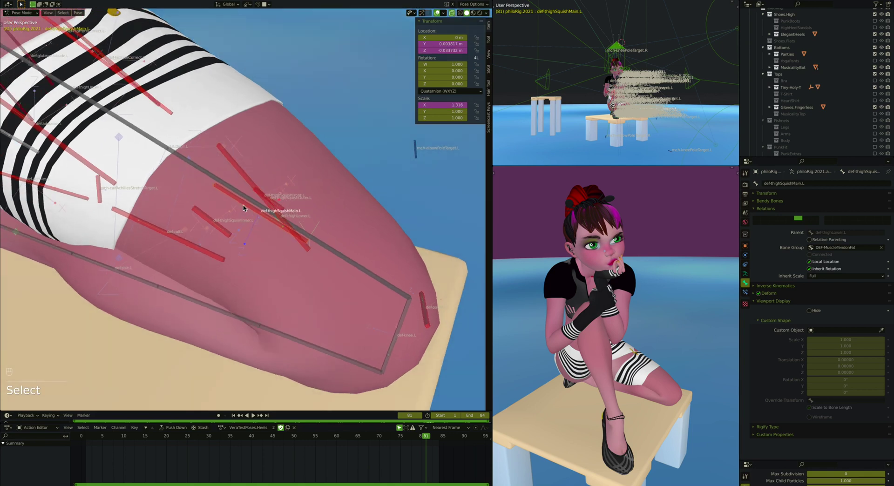
click(241, 177)
middle_drag(241, 177, 241, 177)
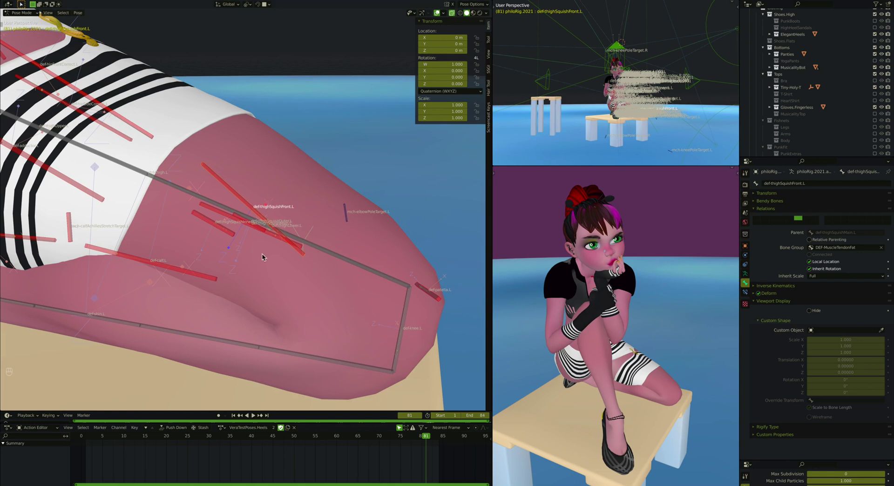
middle_drag(289, 179, 289, 203)
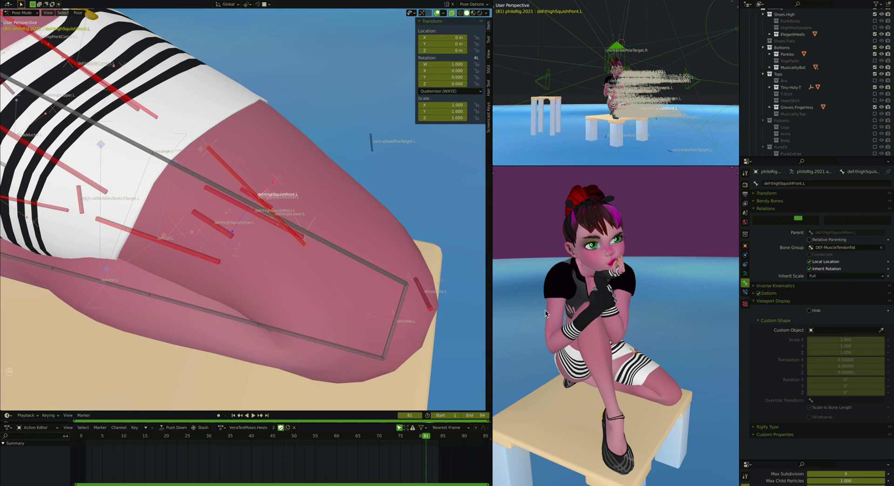
mouse_move(284, 193)
middle_down()
mouse_move(264, 200)
mouse_move(295, 195)
middle_up()
super+scroll(296, 195, up, 2)
scroll(295, 194, left, 5)
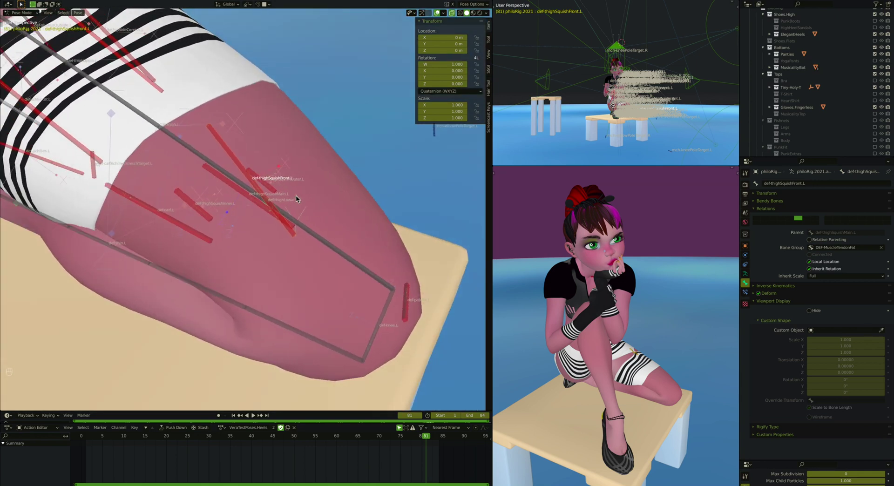
Select def-thighSquishMain.L again, followed by the kneecap bone def-patella.L, to examine them in the bent leg
click(258, 207)
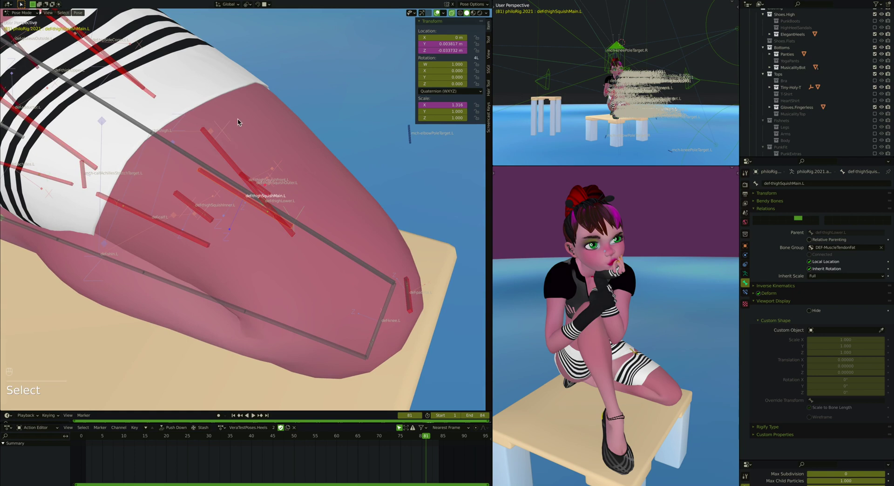
scroll(328, 189, down, 2)
scroll(328, 189, right, 2)
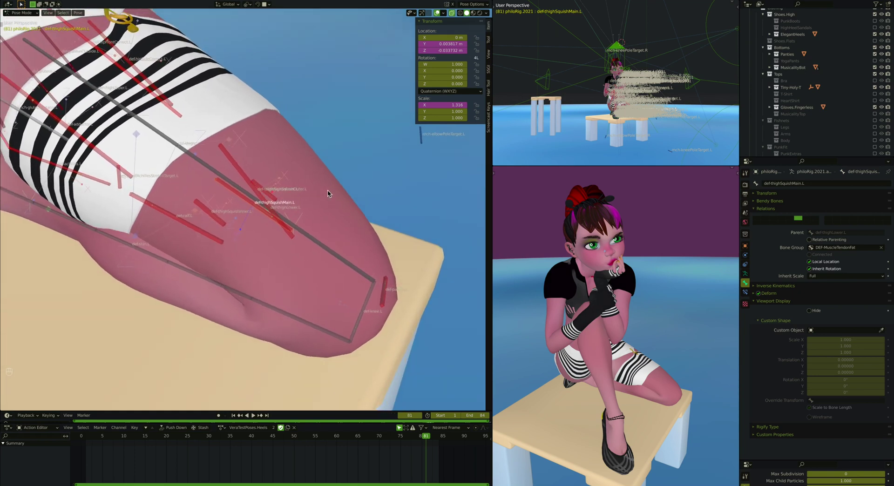
scroll(345, 247, left, 3)
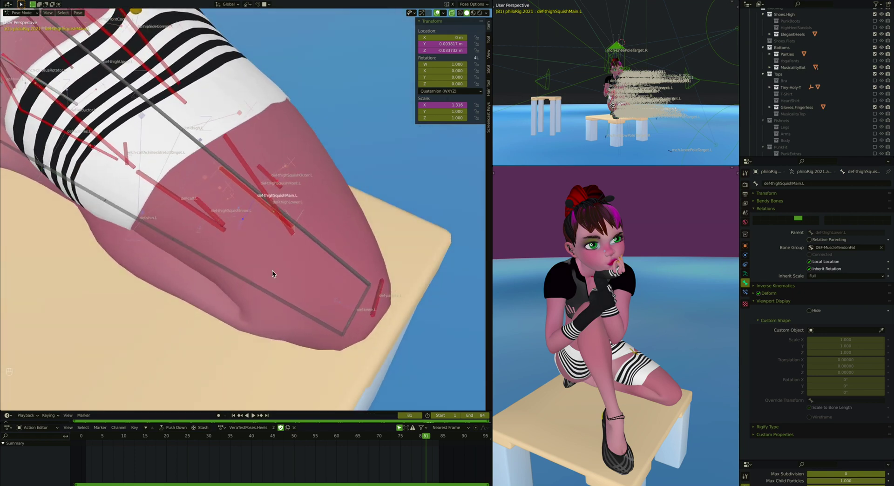
scroll(275, 261, left, 3)
click(391, 282)
scroll(390, 285, left, 3)
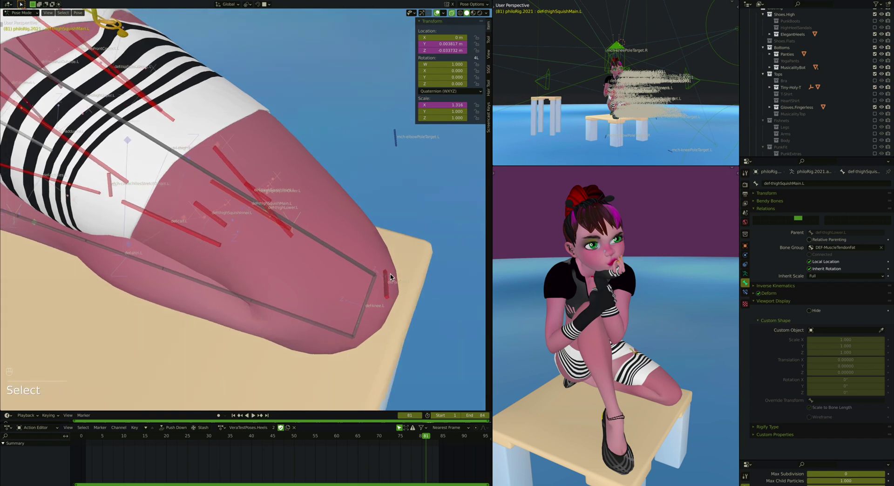
click(389, 285)
scroll(390, 285, left, 3)
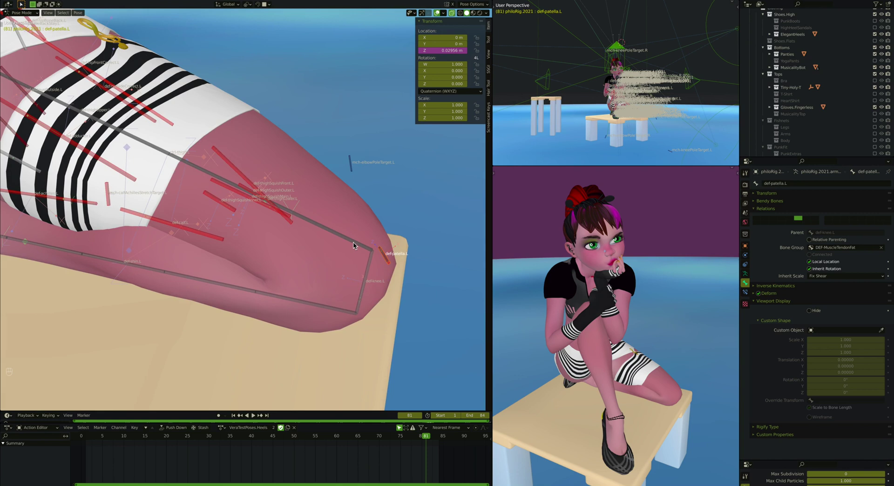
Select the left thigh, knee and shin bones in turn, including def-knee.L and def-shin.L, to examine how they form the bent knee
click(353, 242)
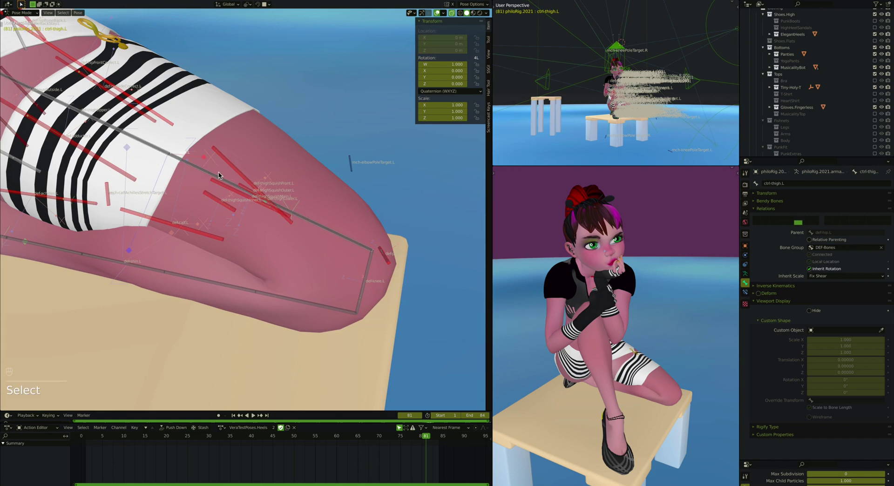
click(311, 223)
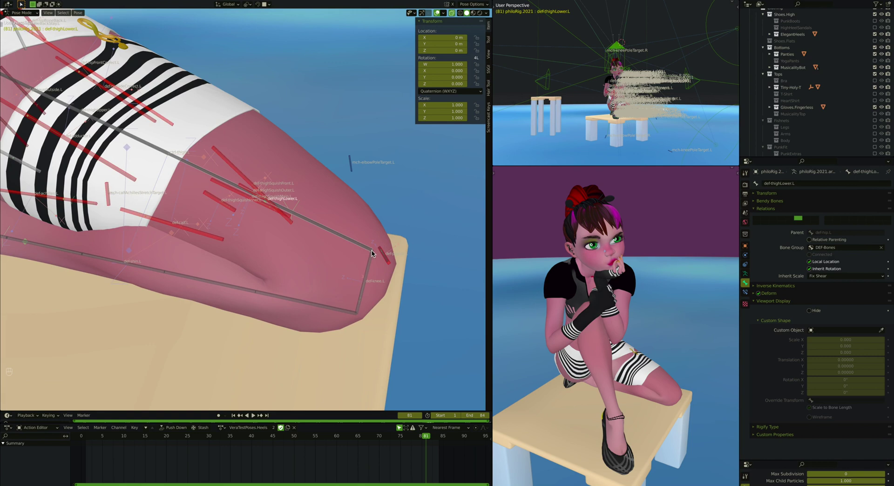
click(359, 306)
shift+click(347, 311)
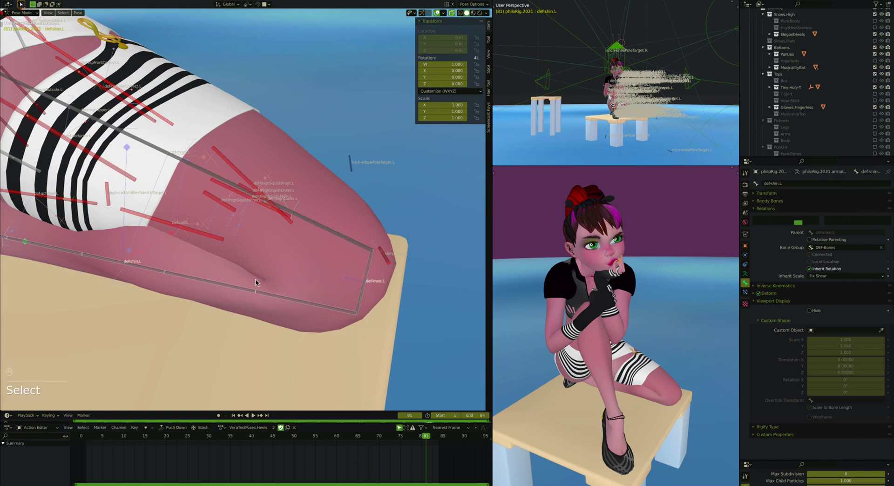
super+drag(365, 287, 374, 254)
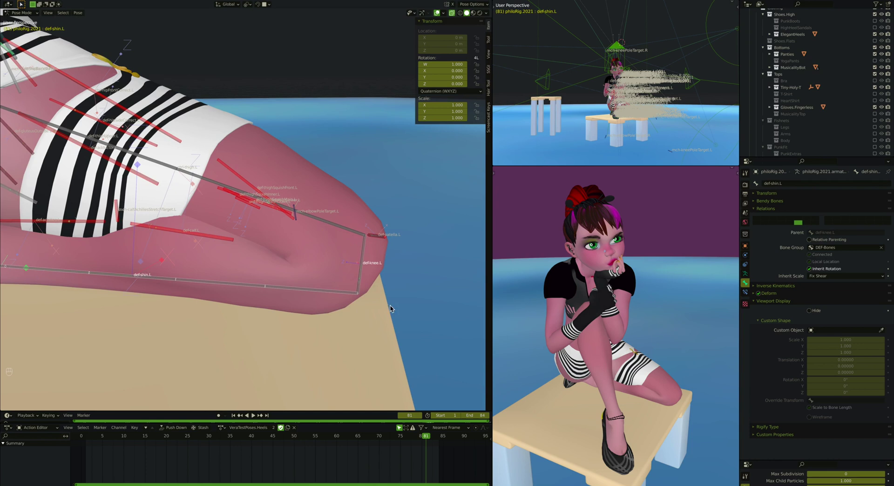
click(364, 241)
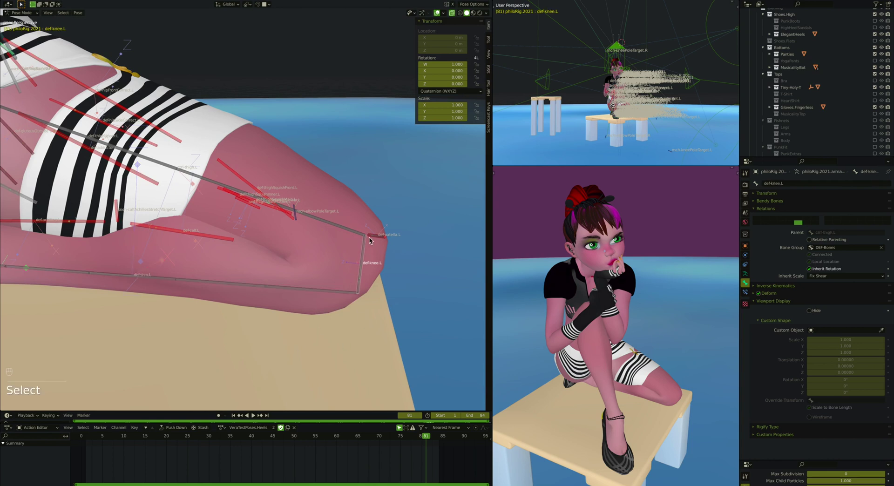
click(326, 219)
shift+click(322, 288)
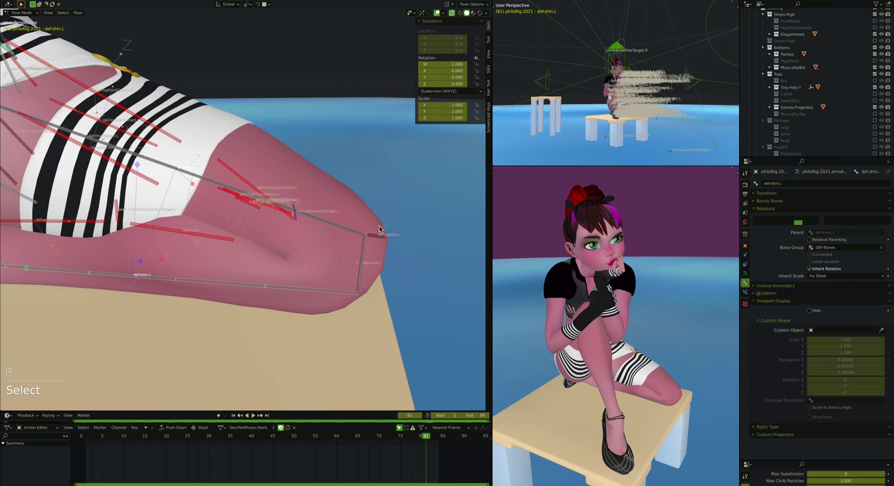
Select def-patella.L and go to the standing pose at frame 75 to examine the kneecap bones in the straighter legs
middle_drag(384, 240, 369, 263)
click(383, 248)
key(alt+Left)
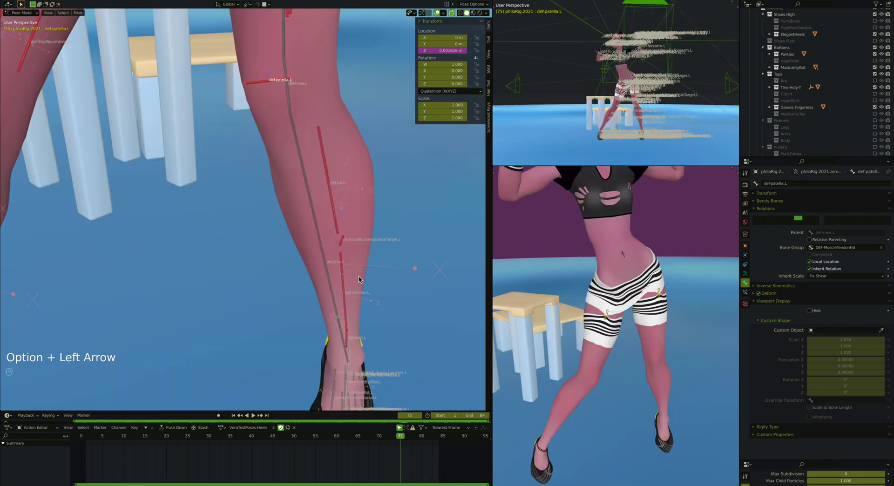
key(super+slash)
middle_drag(359, 276, 359, 278)
middle_drag(268, 252, 268, 252)
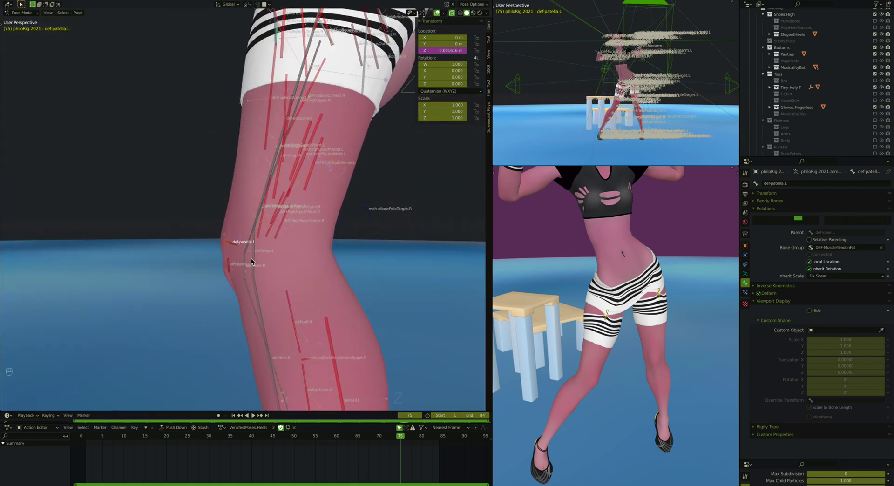
middle_drag(230, 252, 259, 249)
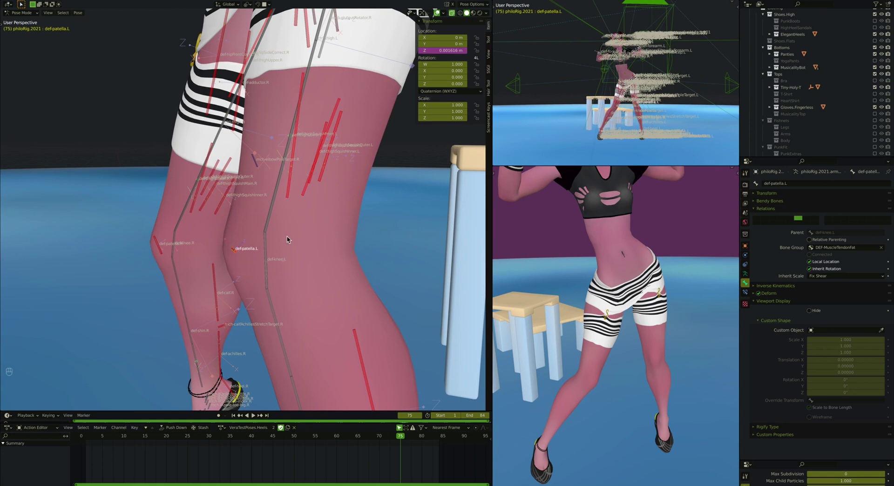
Return to the seated pose at frame 81 and check def-patella.L's bone constraints and its Z location driver without changing them
key(alt+Right)
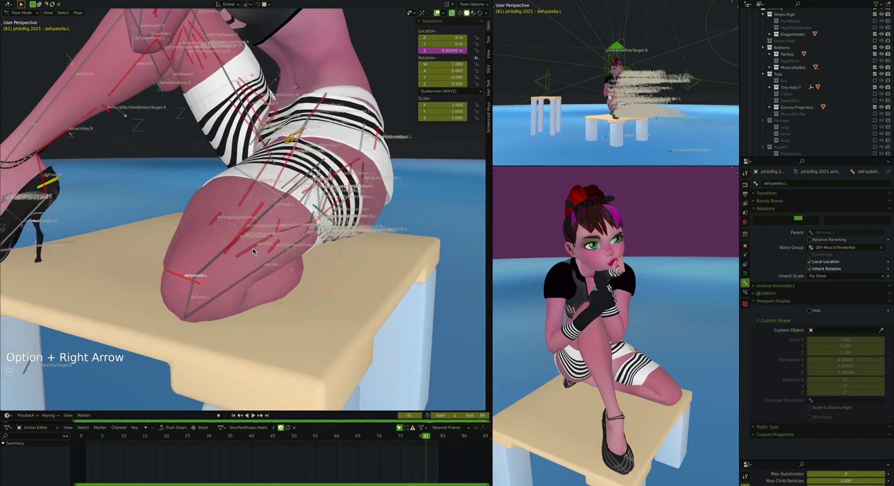
mouse_move(443, 53)
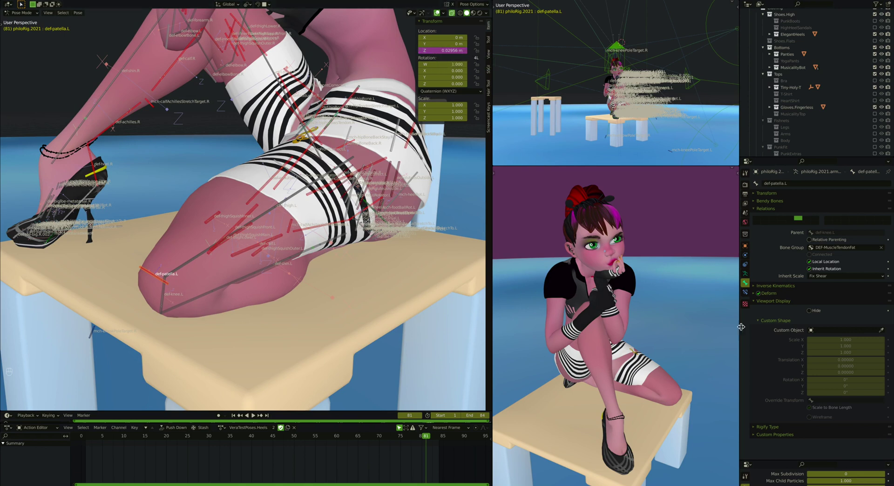
click(745, 292)
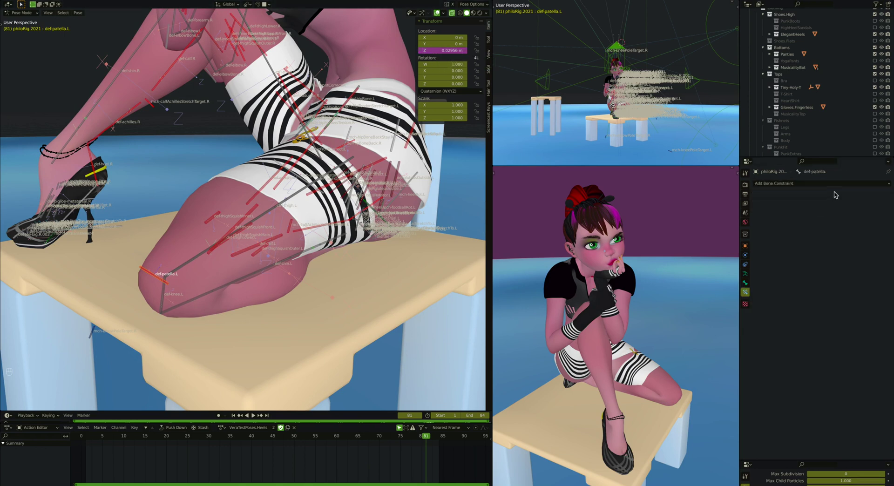
click(164, 295)
click(151, 277)
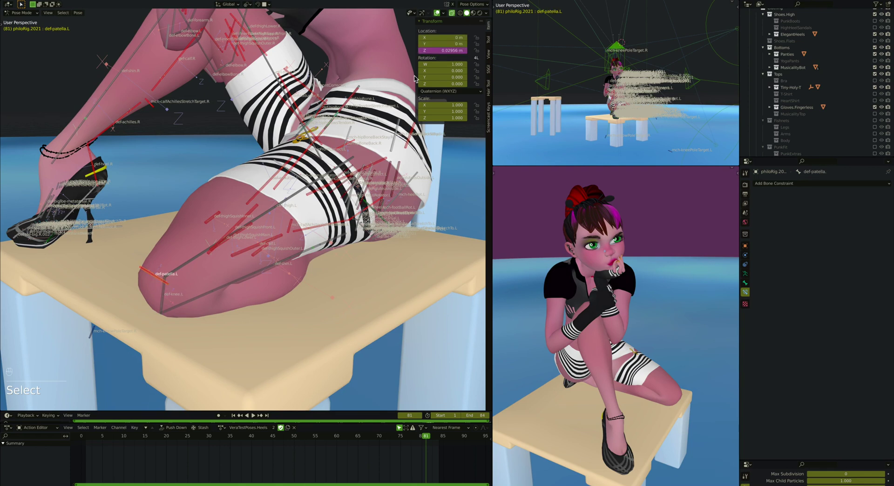
key(ctrl+d)
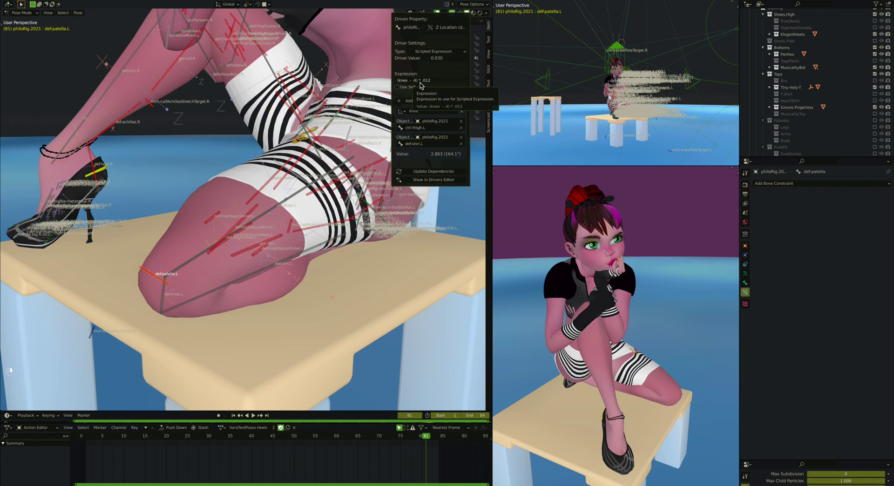
key(Escape)
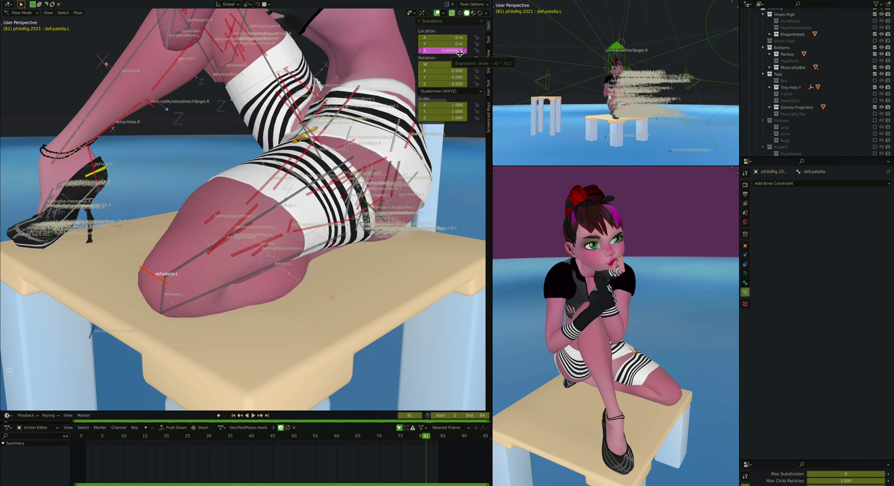
Examine the kneecap area around def-patella.L from several sides of the bent leg and select def-knee.L
scroll(109, 305, right, 5)
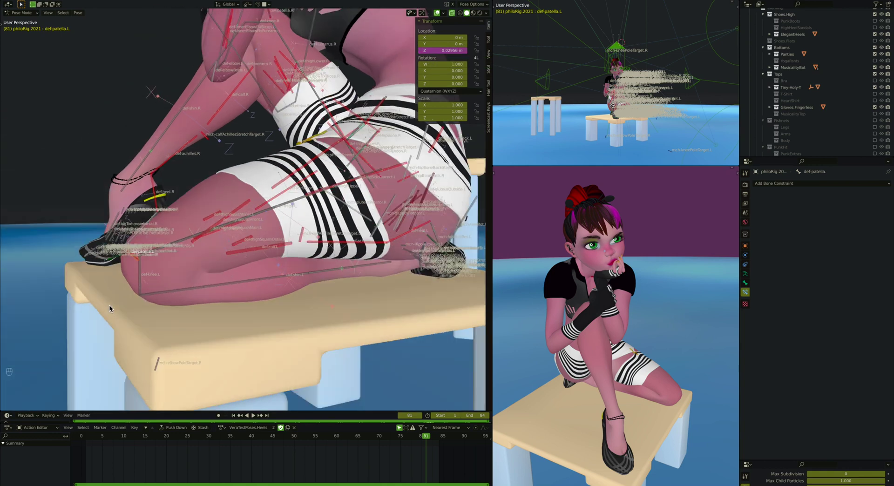
super+scroll(130, 255, up, 2)
scroll(140, 263, left, 5)
middle_drag(141, 265, 145, 275)
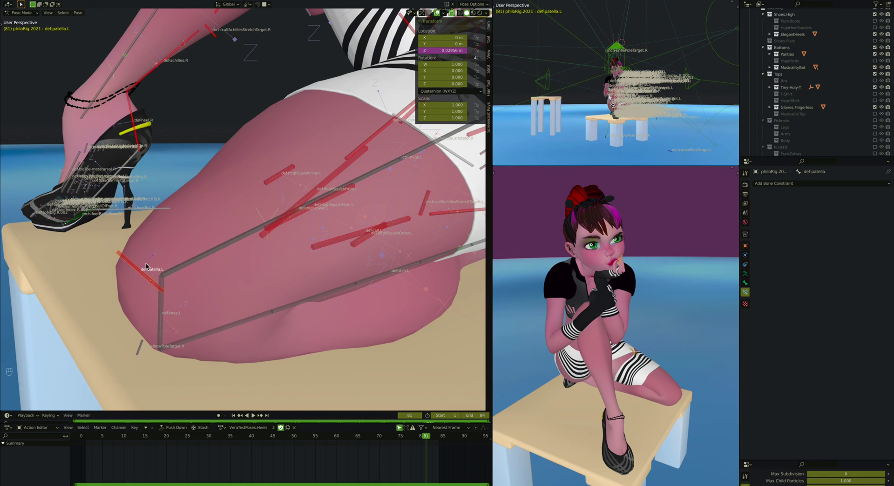
scroll(146, 267, right, 5)
super+scroll(146, 266, down, 3)
scroll(146, 267, down, 3)
scroll(146, 267, left, 10)
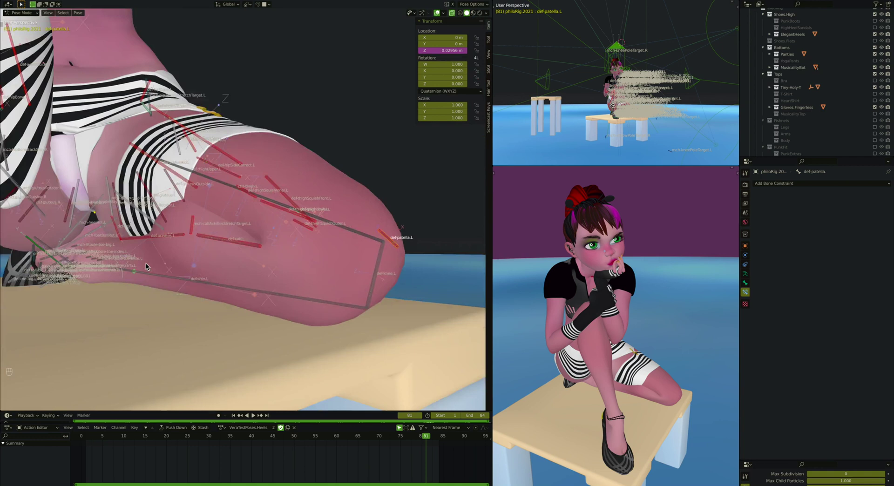
middle_drag(146, 267, 161, 266)
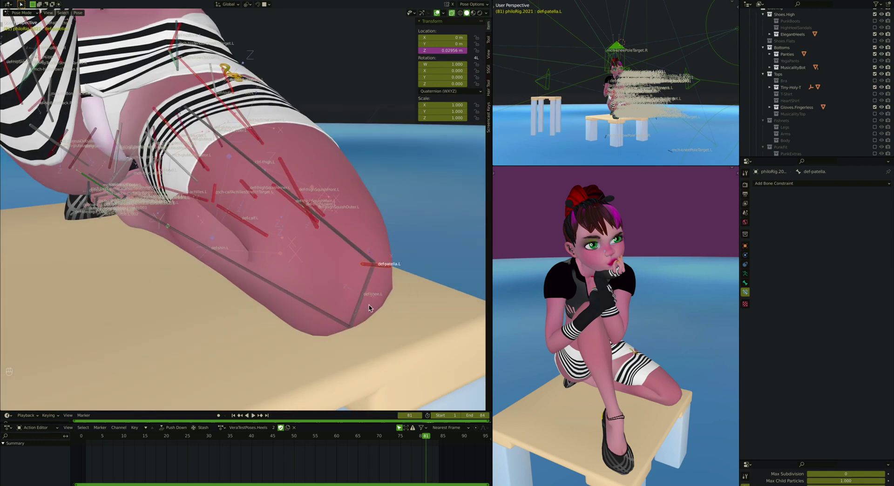
middle_drag(369, 308, 392, 274)
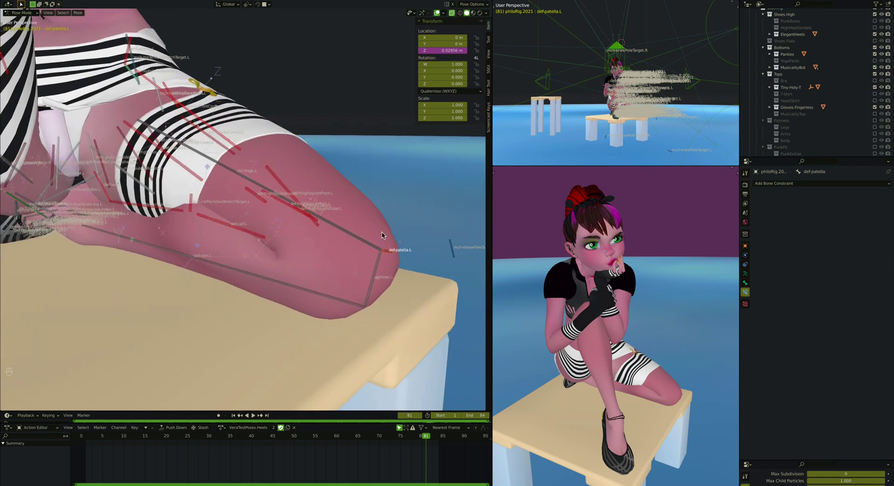
click(376, 270)
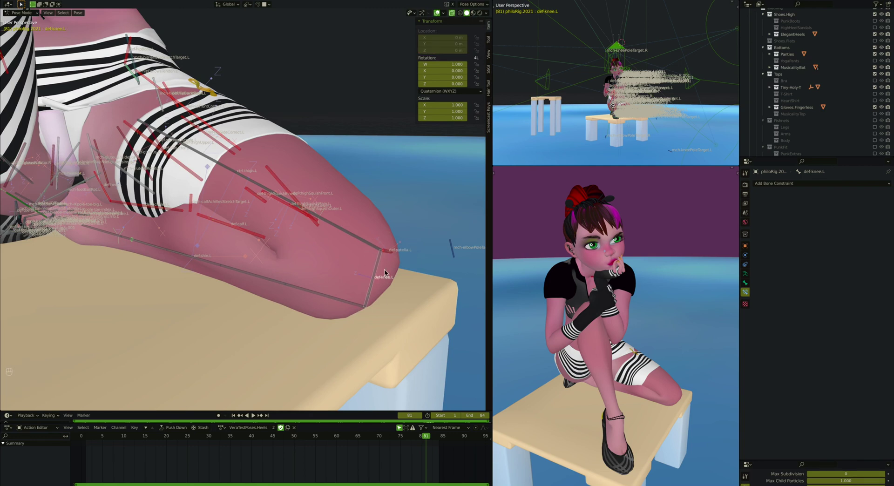
Replace the driver expression on def-patella.L's Z location with 0
middle_drag(356, 281, 373, 271)
middle_drag(246, 343, 195, 332)
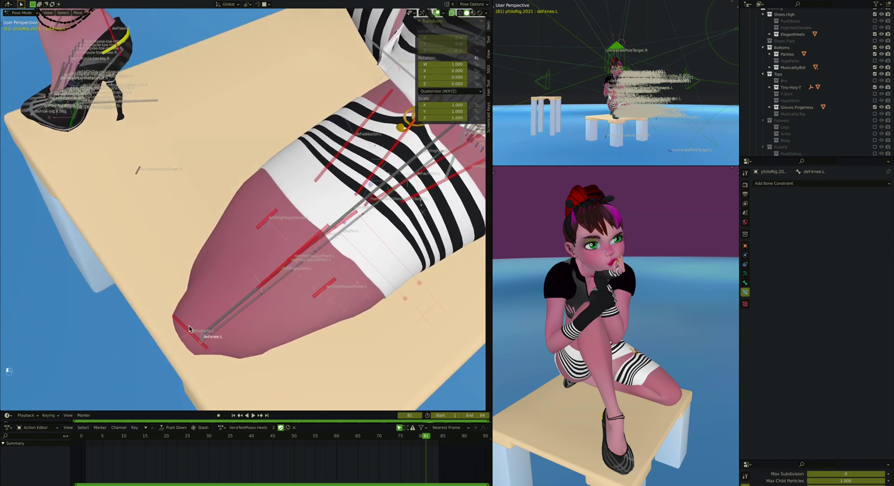
click(190, 329)
click(438, 50)
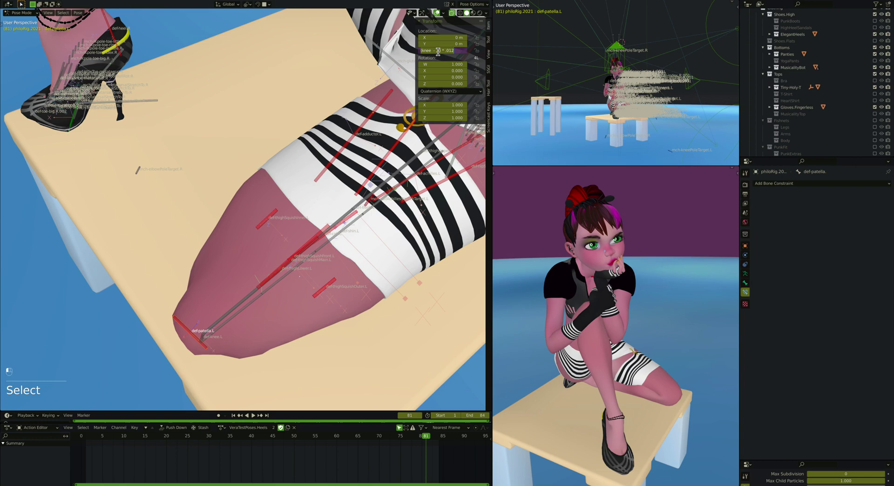
click(437, 52)
text(0)
key(Return)
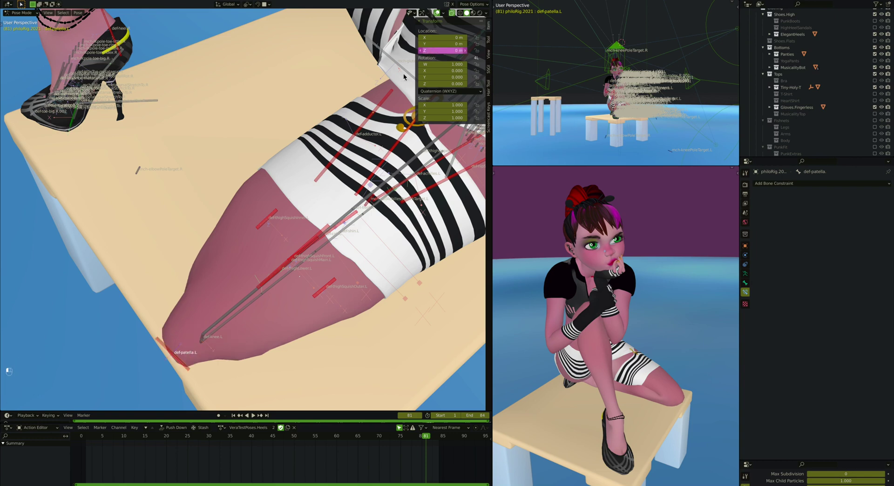
Restore the driver expression (knee - .4) * .012 on def-patella.L's Z location
scroll(161, 308, down, 5)
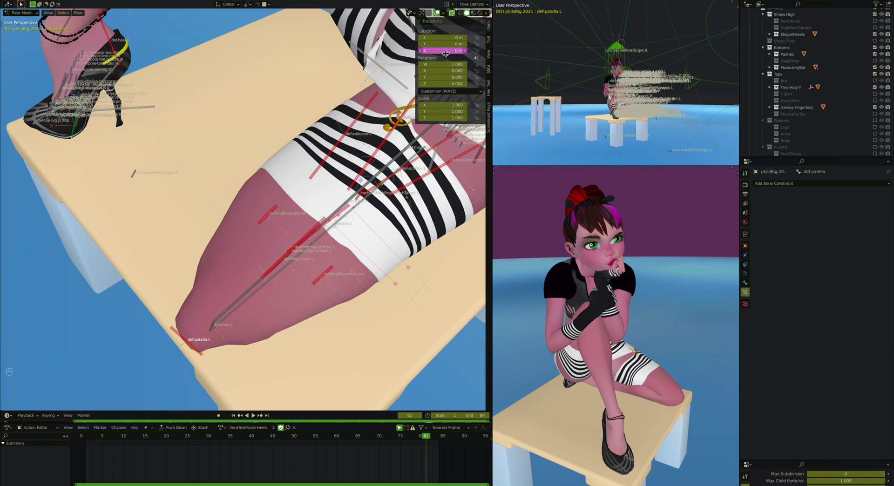
click(443, 51)
key(shift+Right)
key(shift+Right)
key(BackSpace)
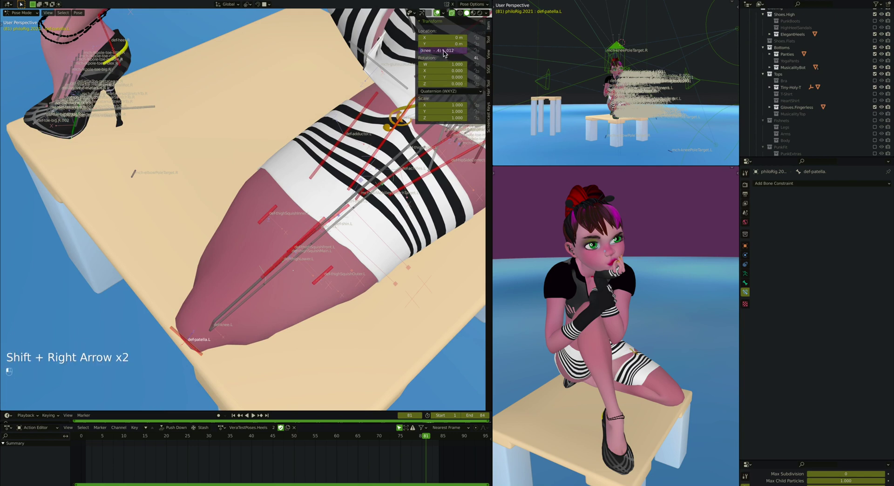
key(Return)
Examine the kneecap shape around def-patella.L from the outer and inner sides of the bent leg
scroll(204, 327, up, 1)
super+scroll(204, 327, up, 3)
scroll(203, 327, down, 10)
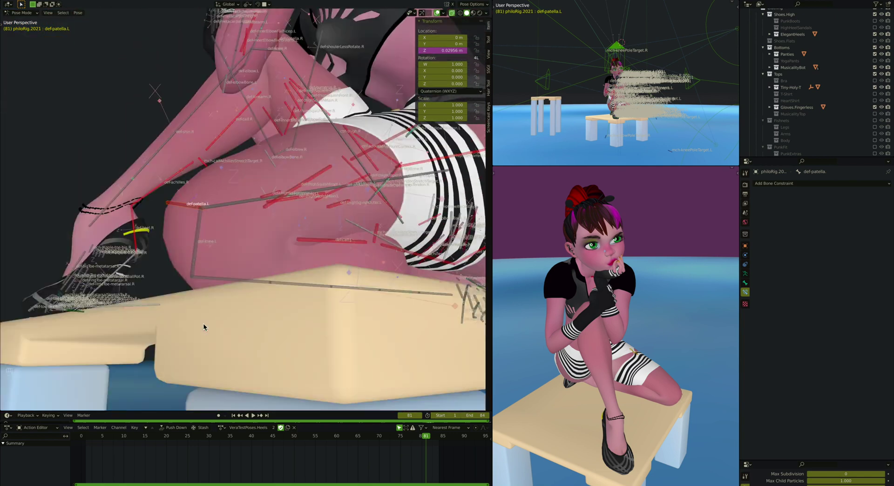
scroll(204, 327, up, 5)
shift+scroll(204, 327, down, 3)
middle_drag(203, 327, 203, 323)
super+scroll(307, 220, up, 3)
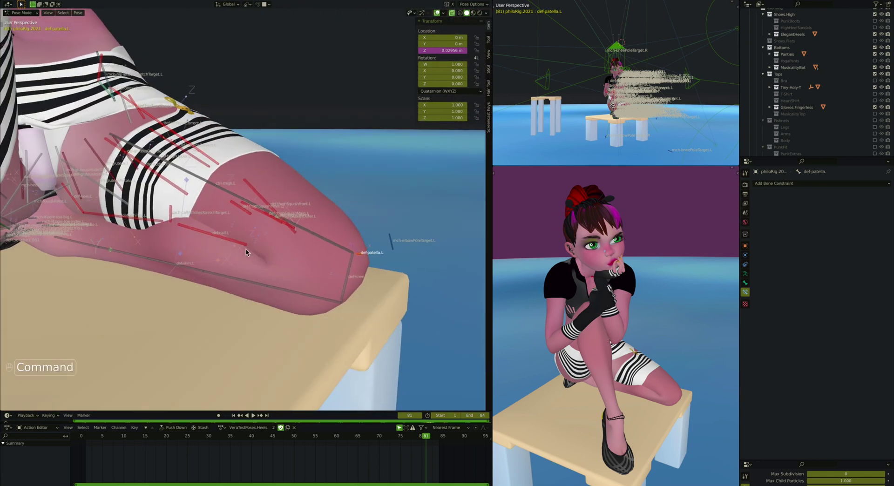
Select def-calf.L in the bent leg and check its bone relations and its Stretch To constraint
scroll(308, 220, up, 5)
super+scroll(307, 220, up, 2)
scroll(307, 220, down, 5)
scroll(307, 220, down, 2)
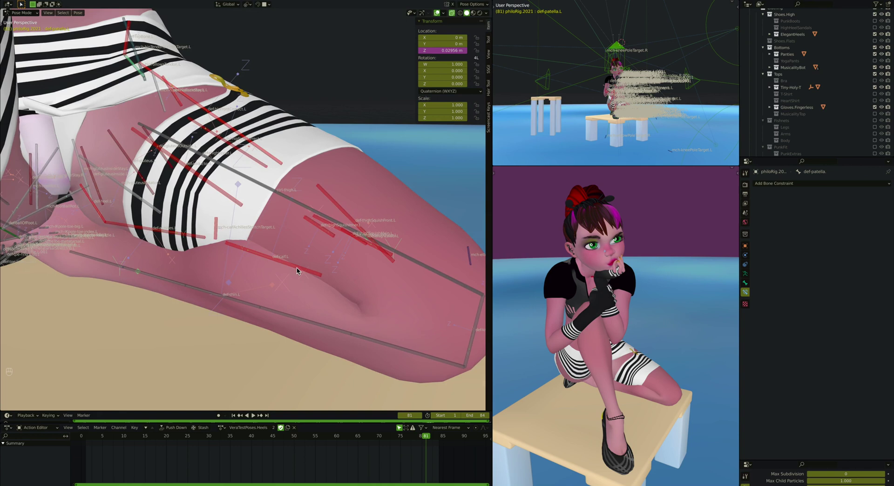
scroll(297, 268, down, 5)
click(273, 286)
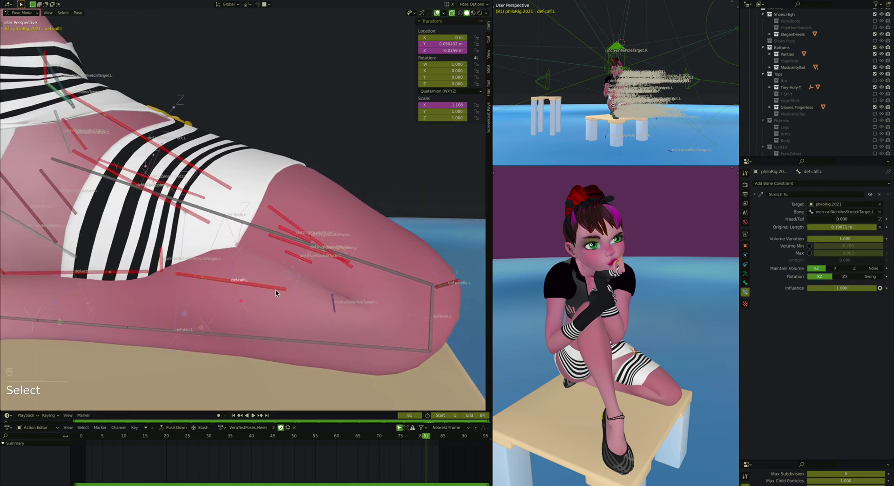
middle_drag(275, 289, 282, 264)
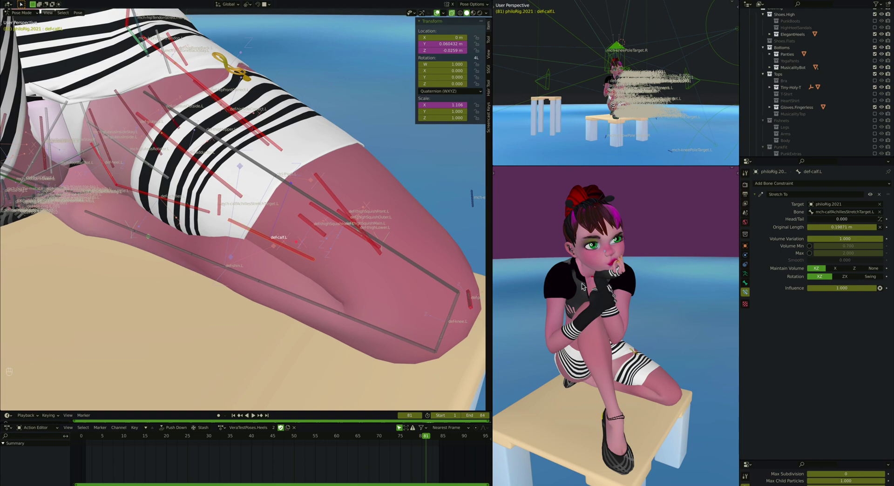
click(745, 282)
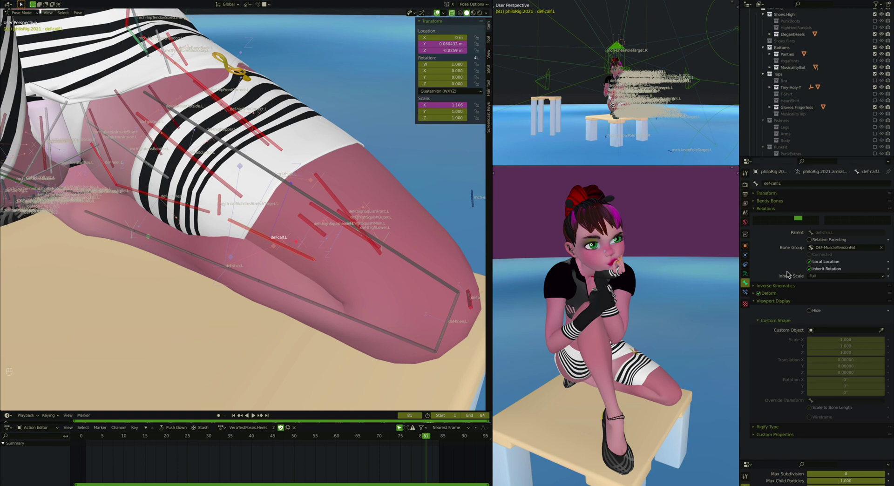
click(745, 292)
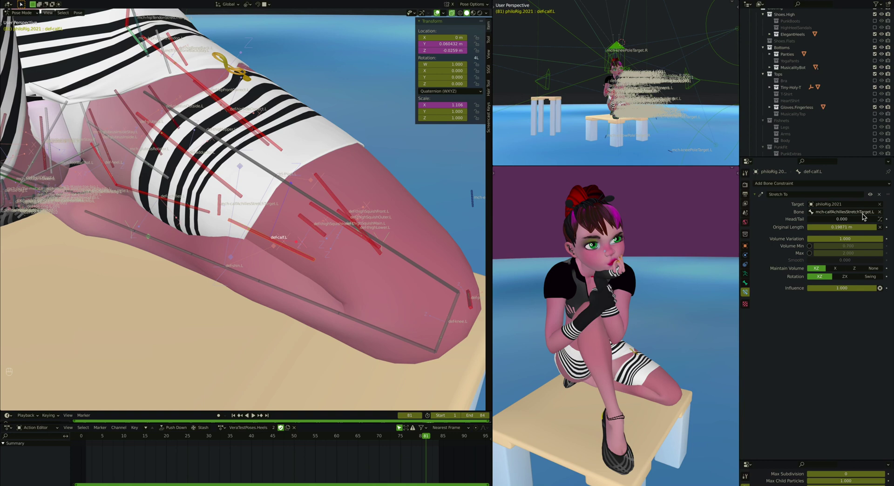
Select the Stretch To target bone mch-calfAchillesStretchTarget.L to locate it, and reselect def-calf.L
click(221, 206)
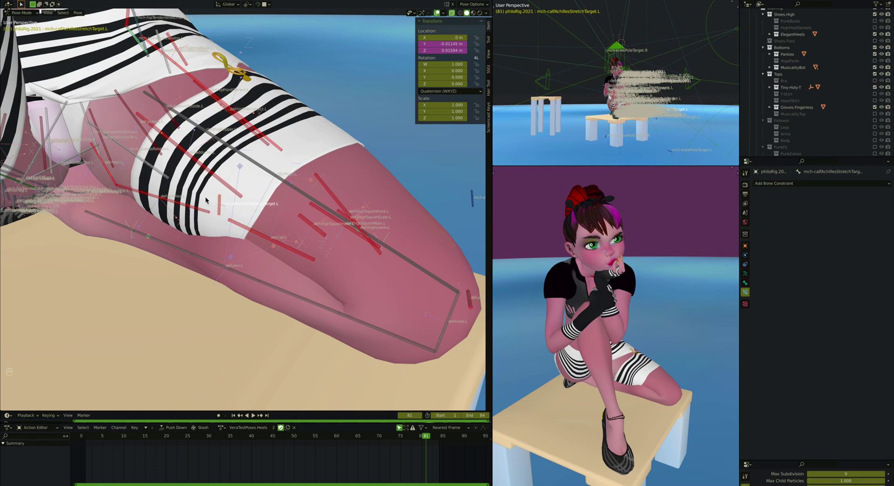
middle_drag(223, 207, 205, 188)
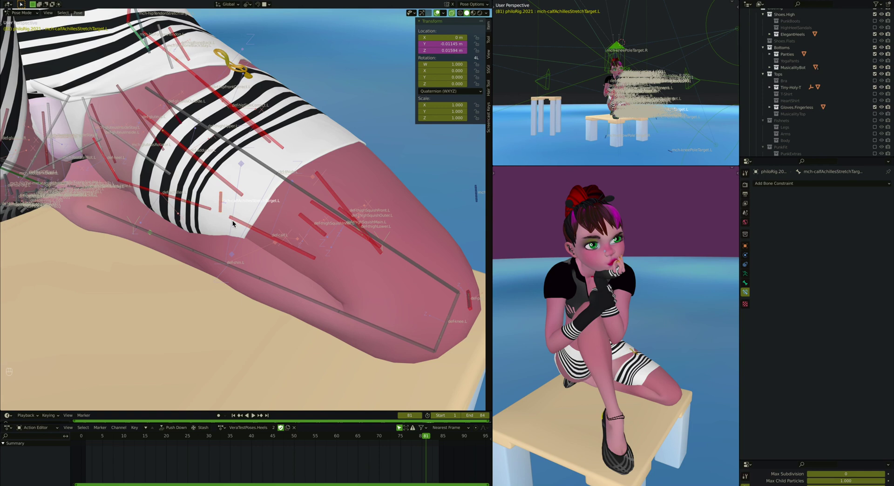
click(265, 236)
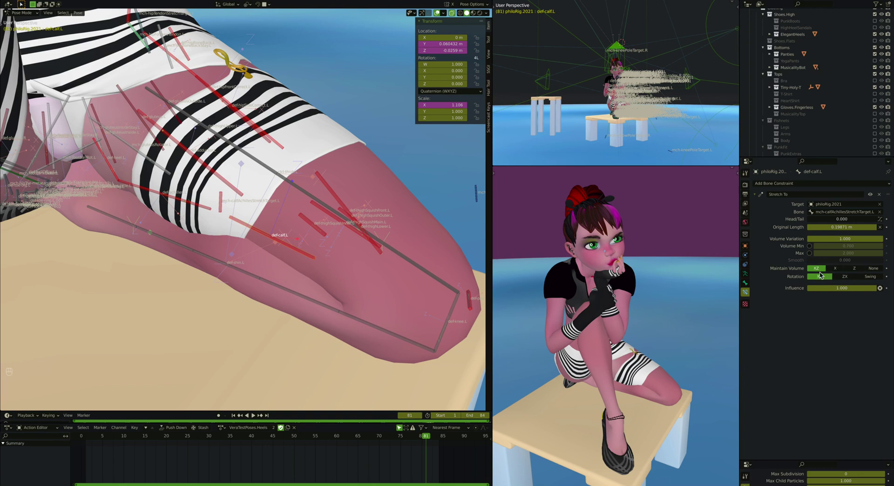
Try moving def-calf.L along its local Y axis to demonstrate that direction, and cancel the move
key(super)
scroll(294, 257, up, 5)
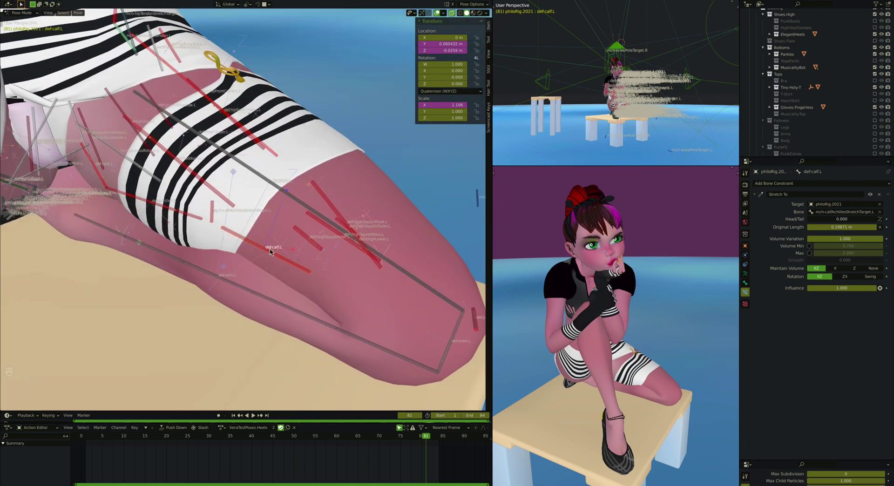
scroll(276, 258, up, 5)
shift+scroll(276, 258, up, 3)
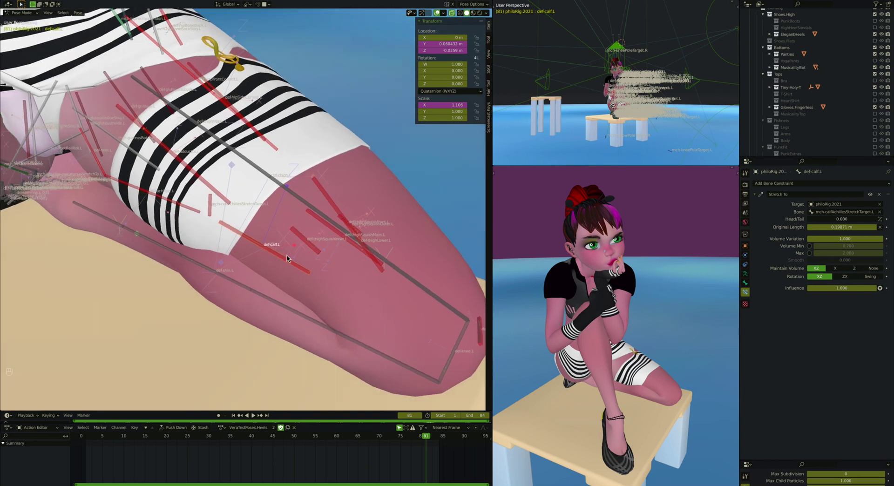
middle_drag(299, 279, 277, 277)
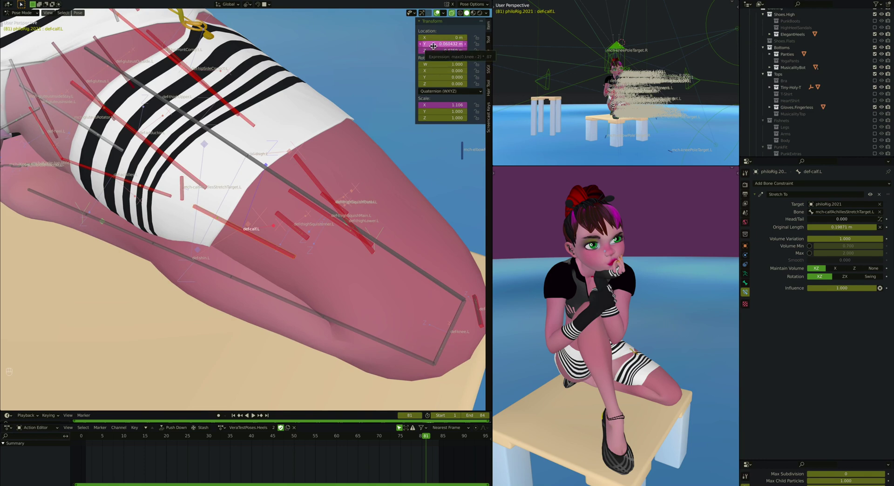
key(g)
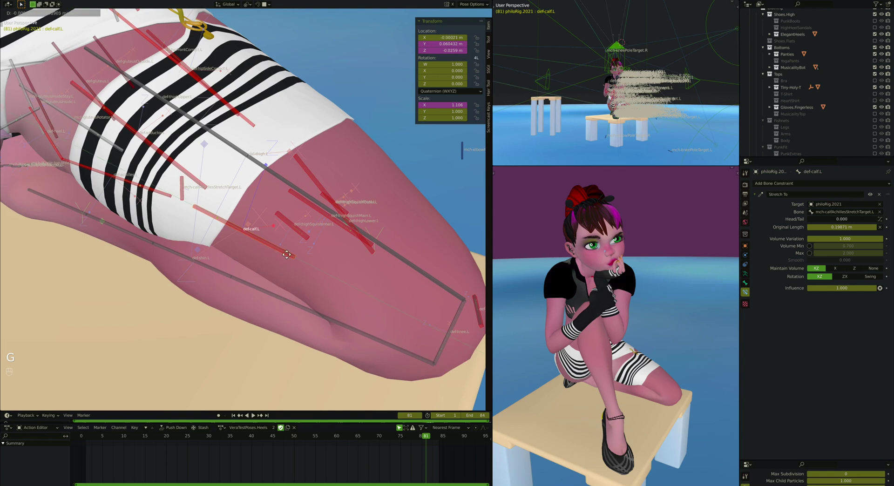
right_click(265, 247)
middle_drag(265, 247, 238, 234)
key(g)
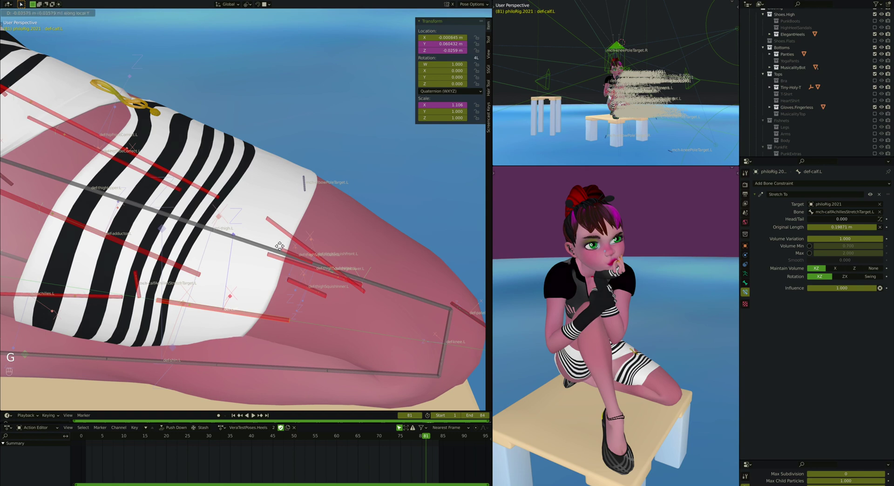
key(Escape)
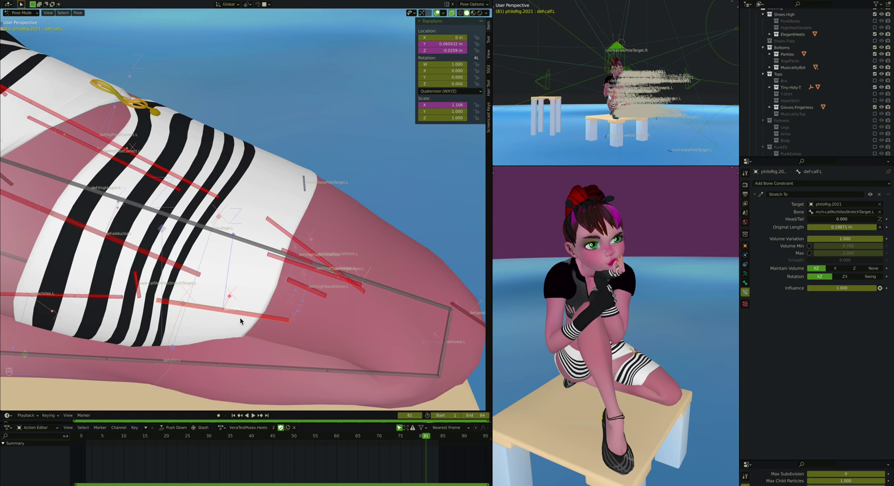
Compare def-calf.L in the standing pose at frame 75 with the seated pose, and return to frame 81
middle_drag(276, 322, 394, 303)
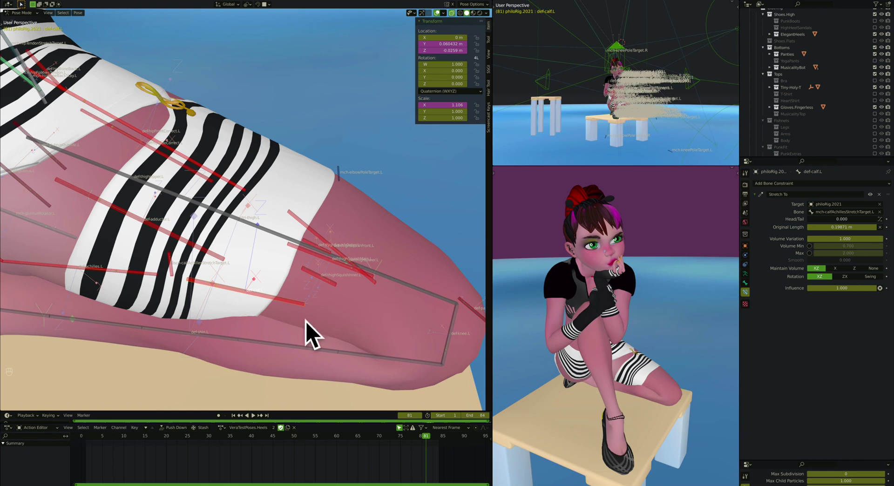
key(ctrl+d)
key(alt+Left)
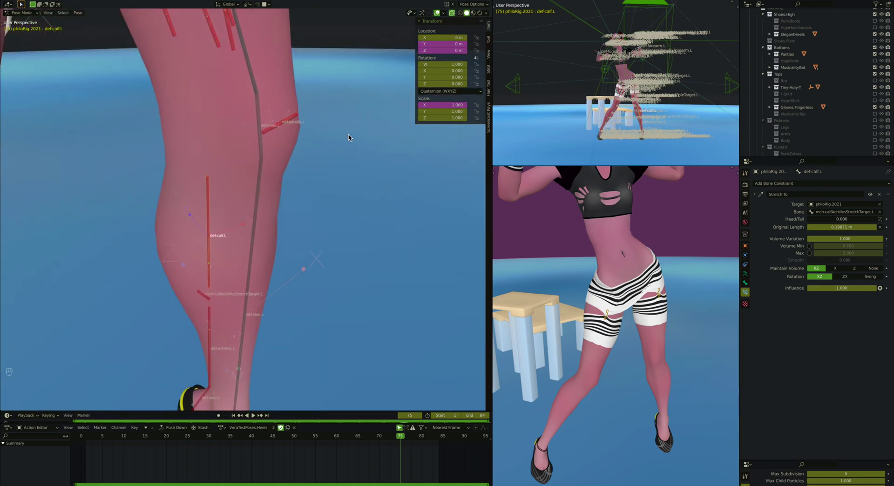
key(alt)
key(alt+Right)
middle_drag(326, 140, 295, 236)
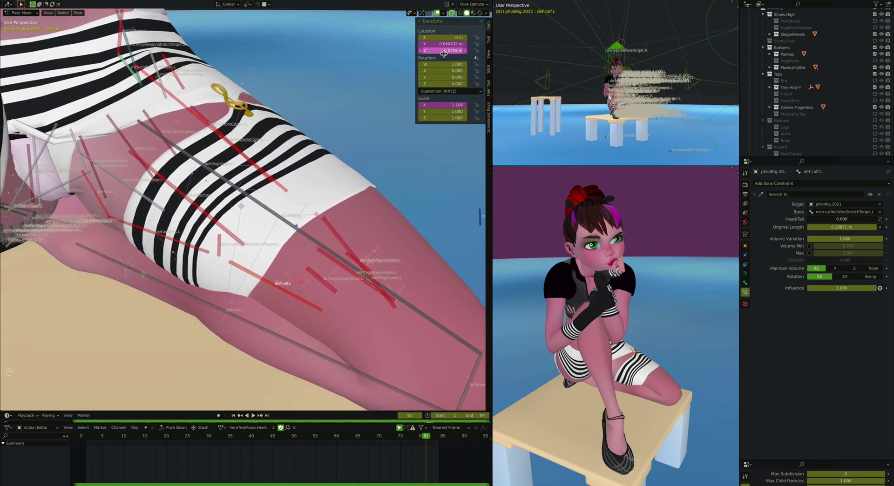
Try moving def-calf.L along its local Z axis in the seated pose, and cancel the move
middle_drag(287, 318, 282, 276)
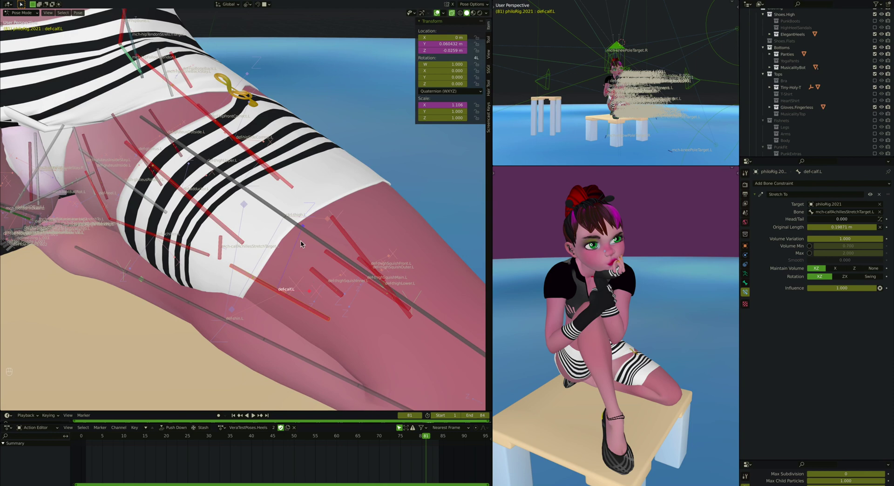
middle_drag(302, 245, 301, 245)
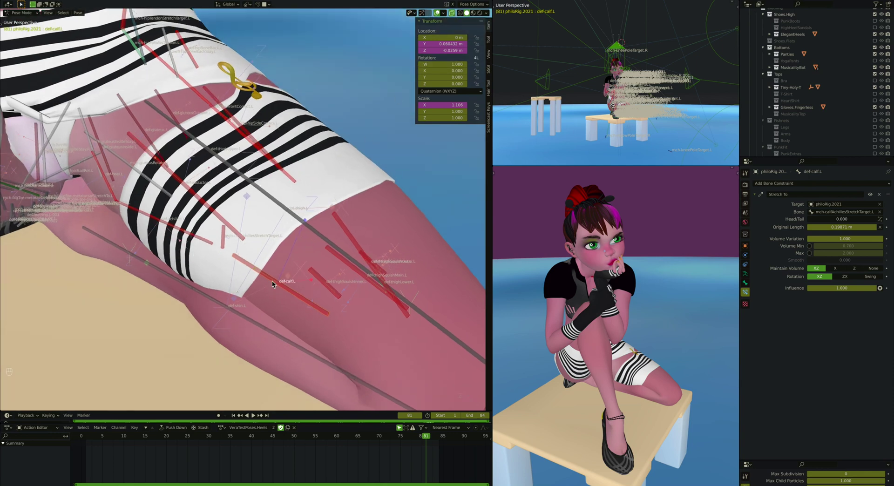
middle_drag(274, 284, 264, 280)
key(g)
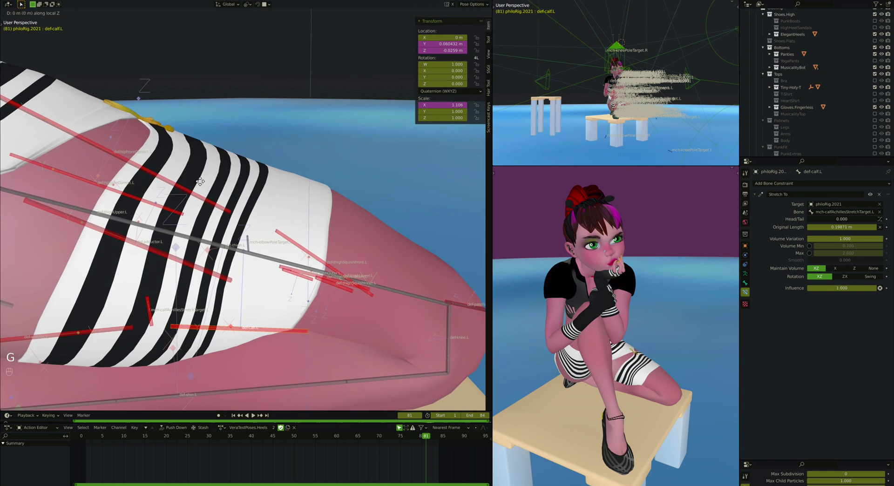
key(z)
key(z)
right_click(210, 216)
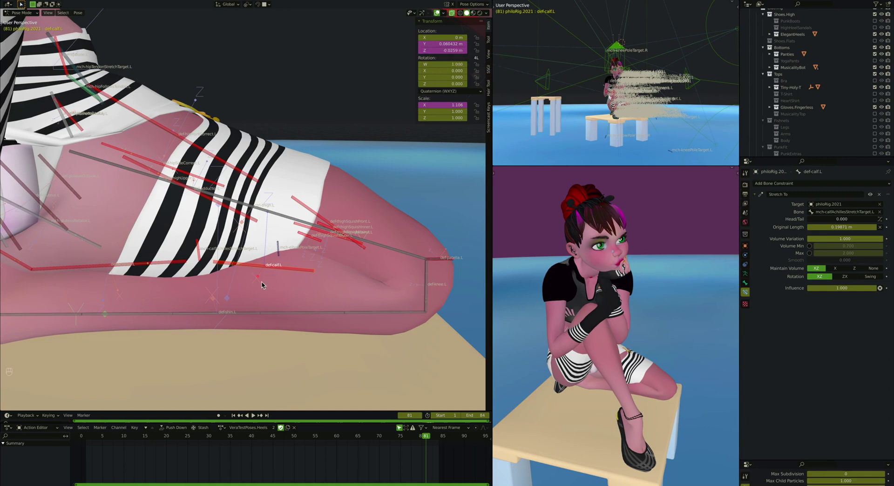
Open the driver on def-calf.L's Z location to examine its scripted expression and knee variable
right_click(442, 50)
click(431, 92)
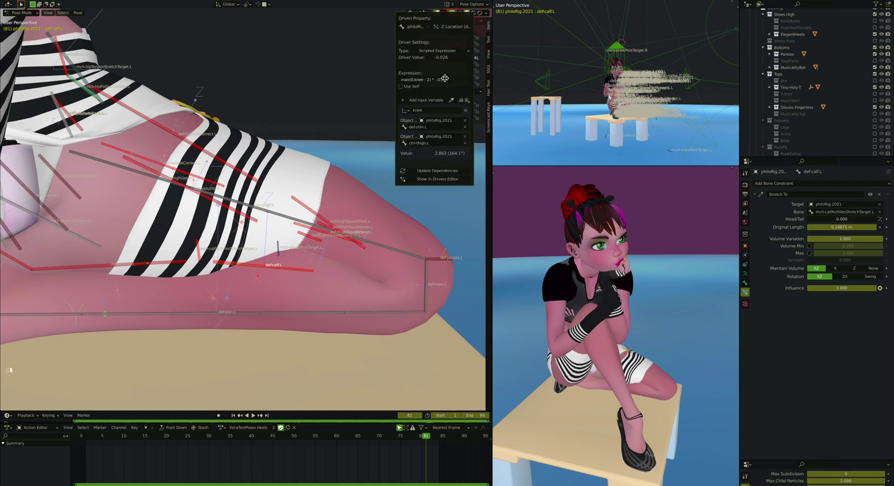
key(Escape)
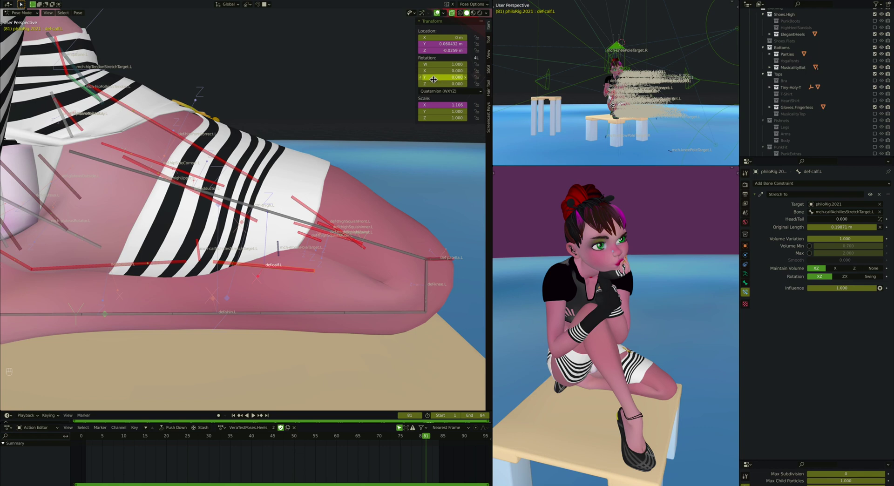
right_click(441, 50)
click(442, 52)
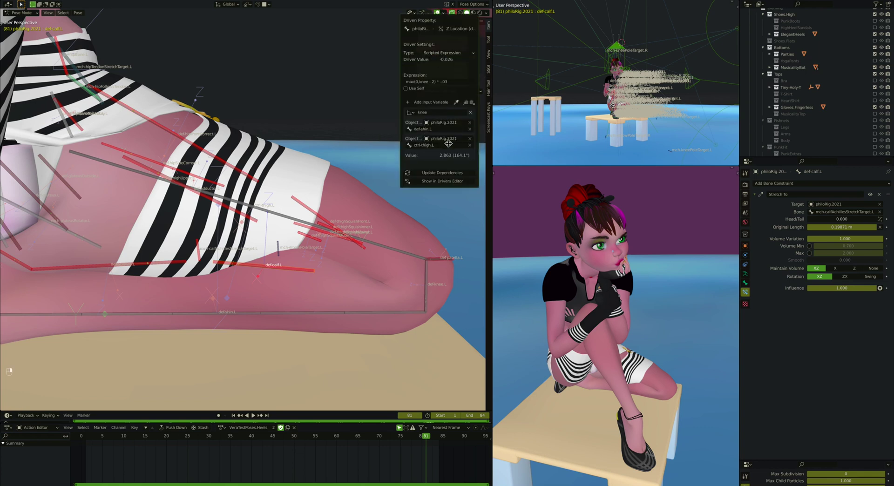